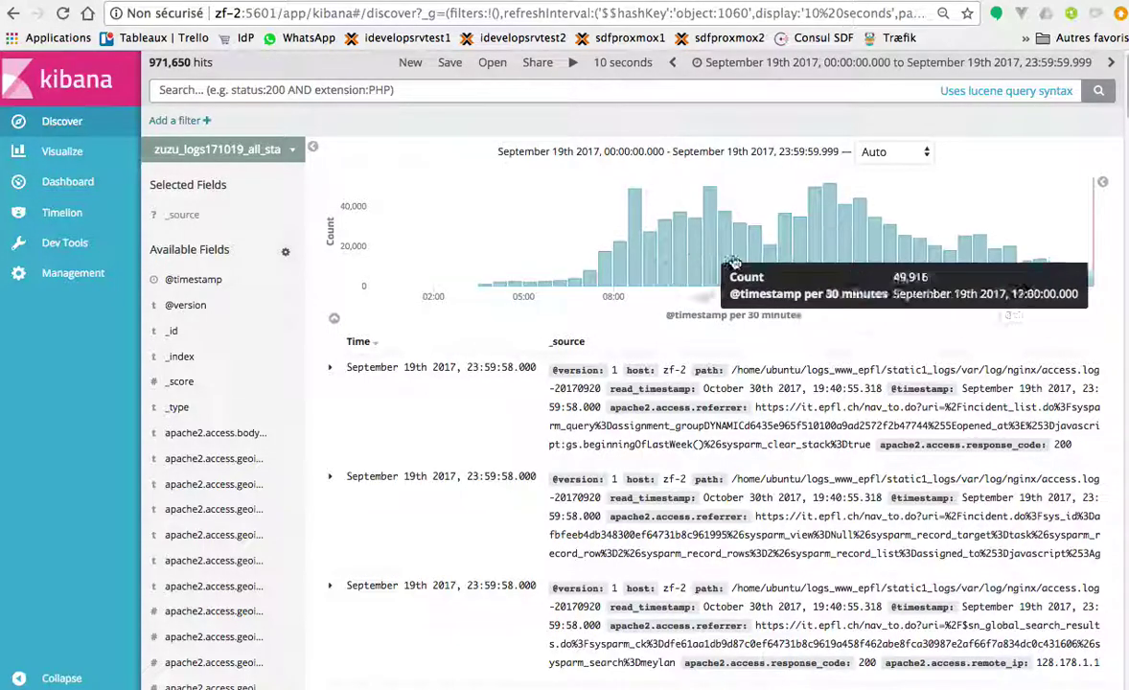
# Open Kibana's Visualize page and view the elasticsearch, logstash and kibana diagrams in the browser.
pyautogui.click(62, 151)
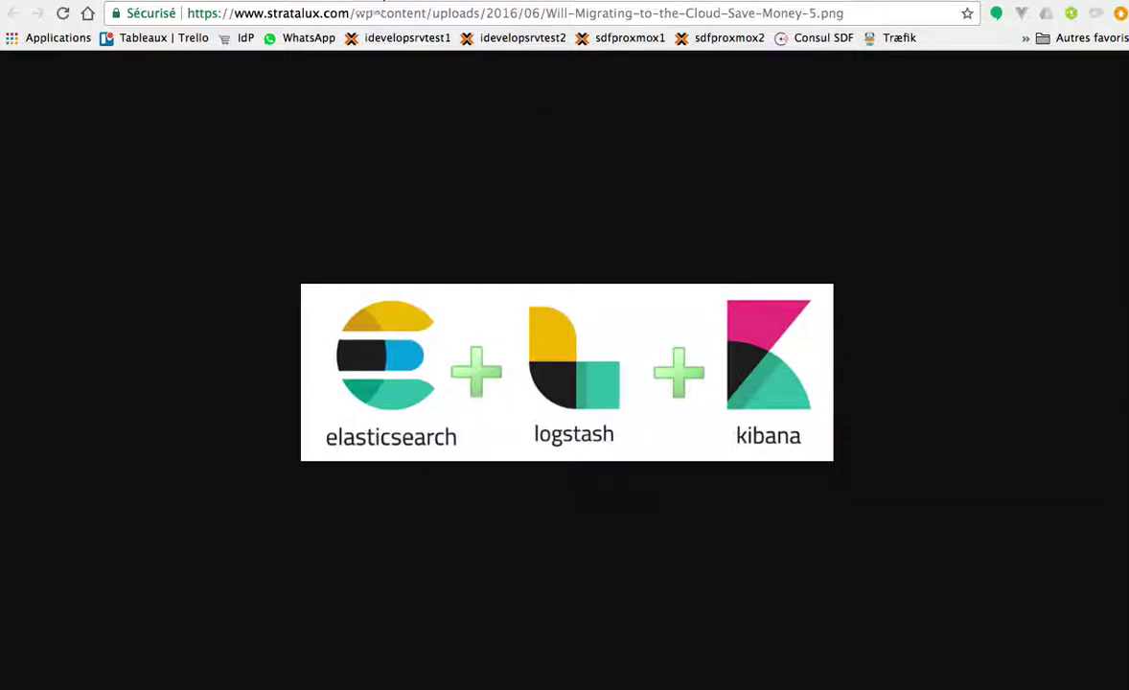
pyautogui.click(370, 0)
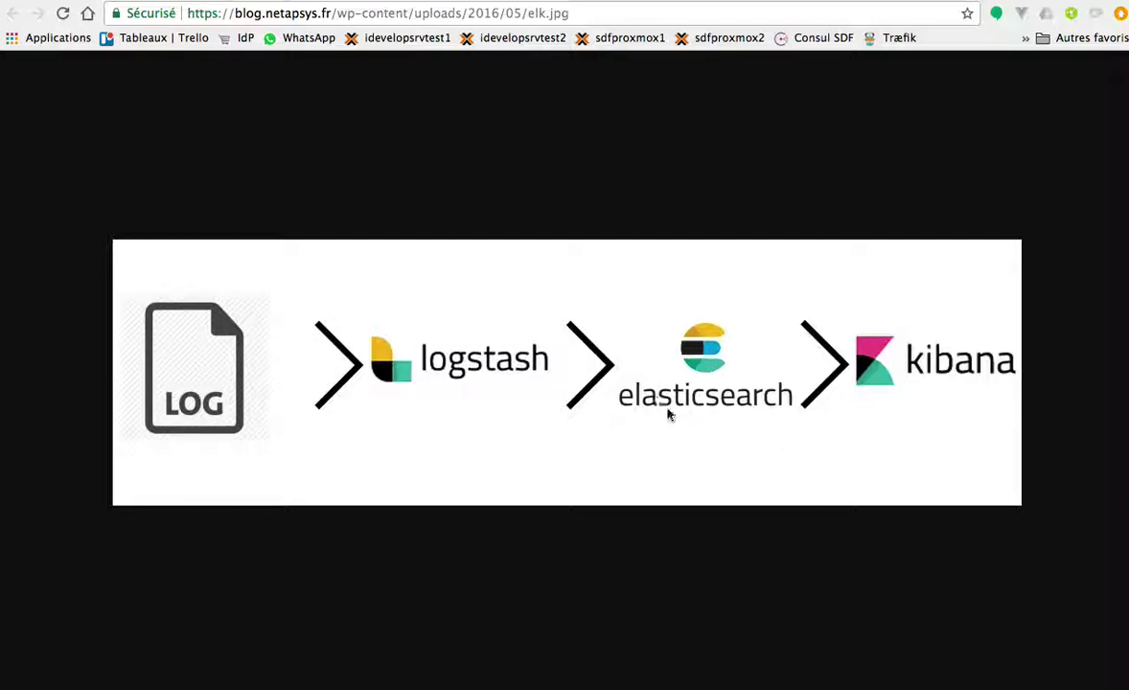
pyautogui.click(1084, 675)
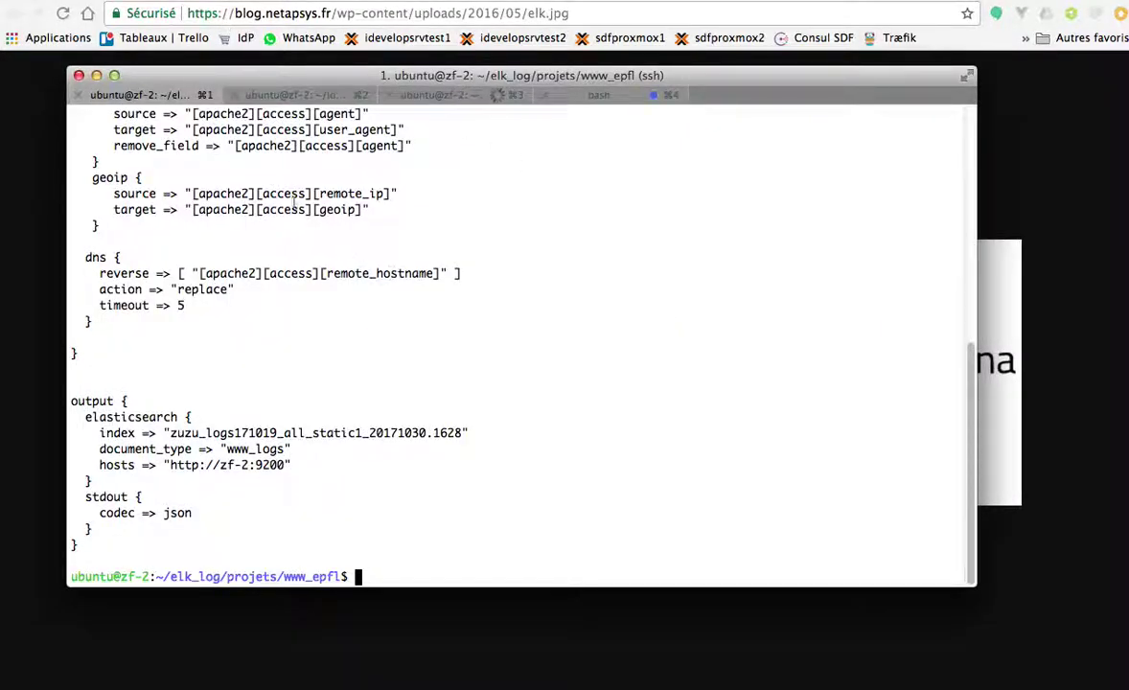
pyautogui.click(268, 93)
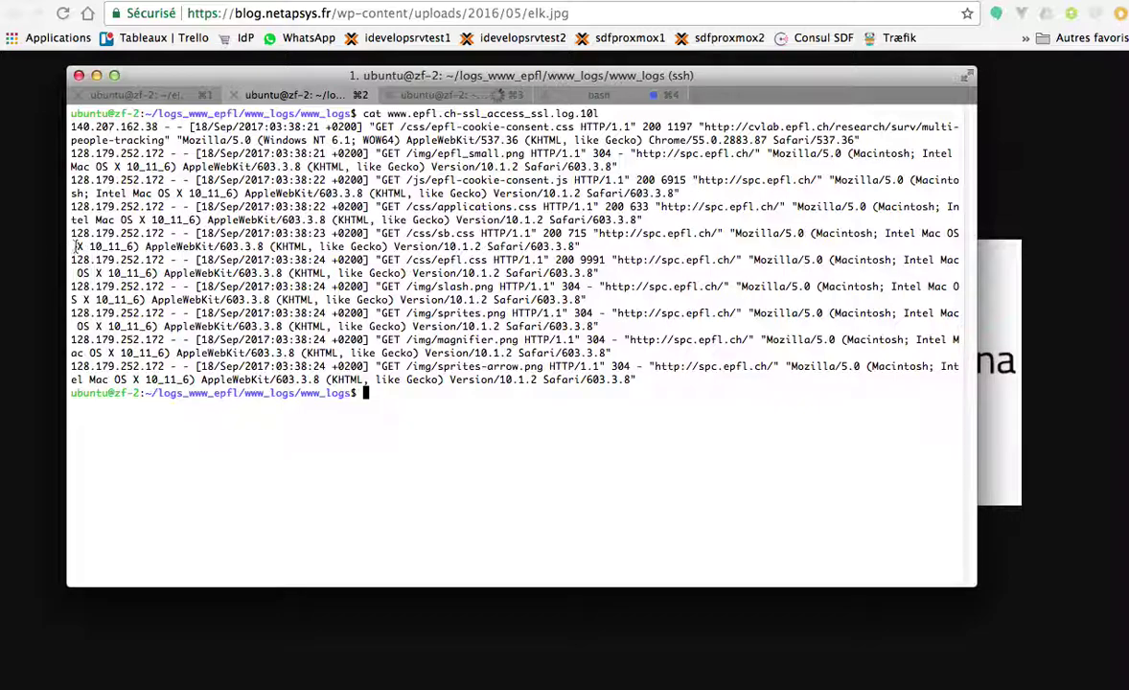
pyautogui.moveTo(69, 233); pyautogui.dragTo(69, 272)
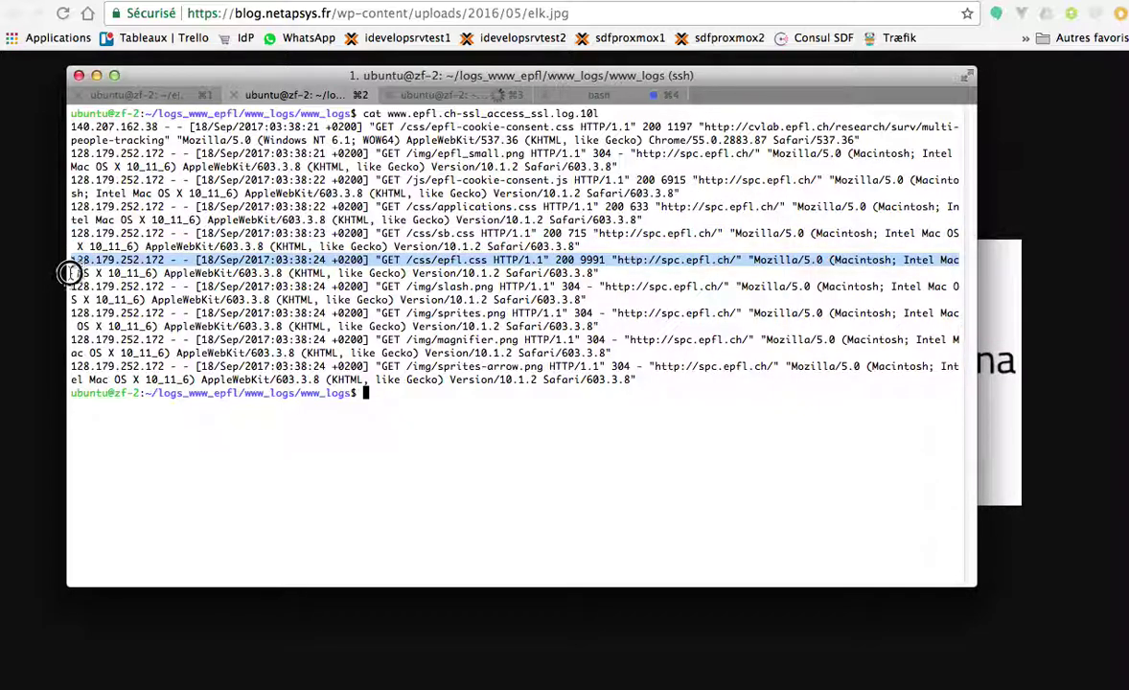
pyautogui.middleClick(70, 277)
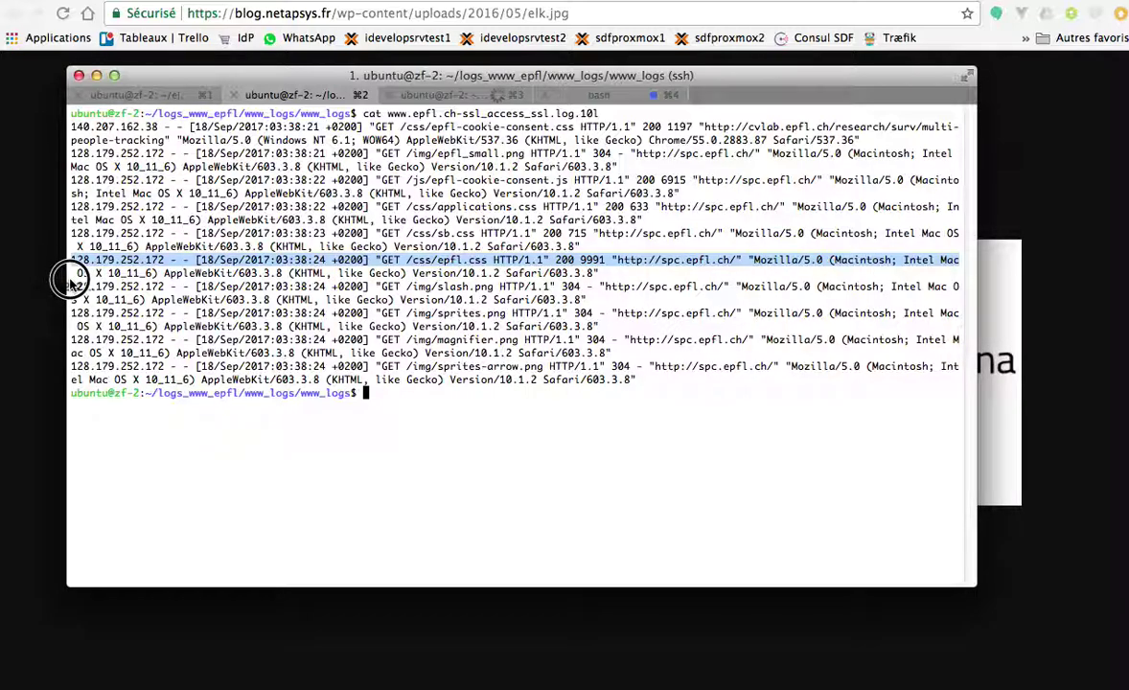
pyautogui.middleClick(71, 271)
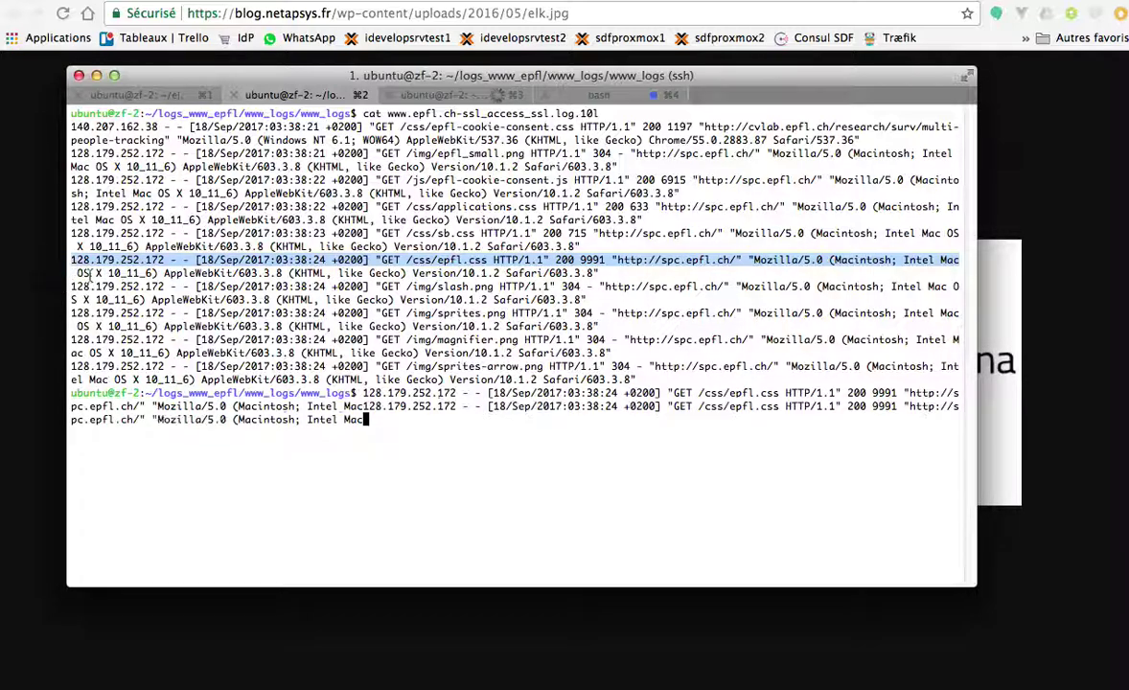
pyautogui.hotkey('ctrl', 'c')
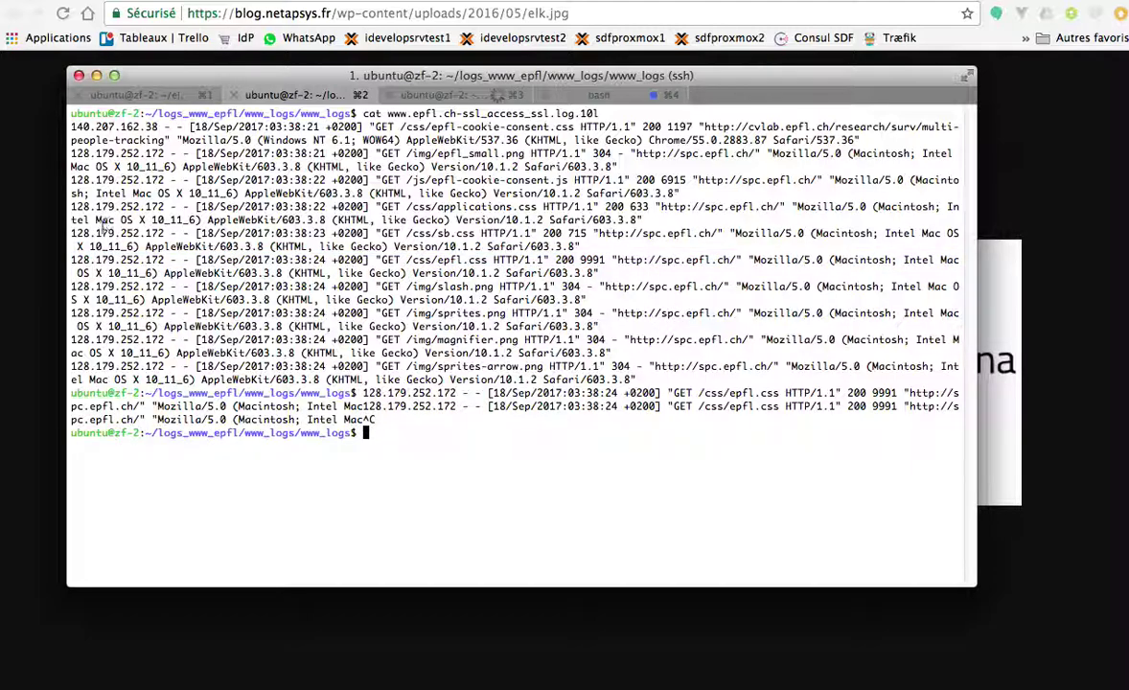
# Select the complete log entry for the /css/sb.css request.
pyautogui.tripleClick(72, 246)
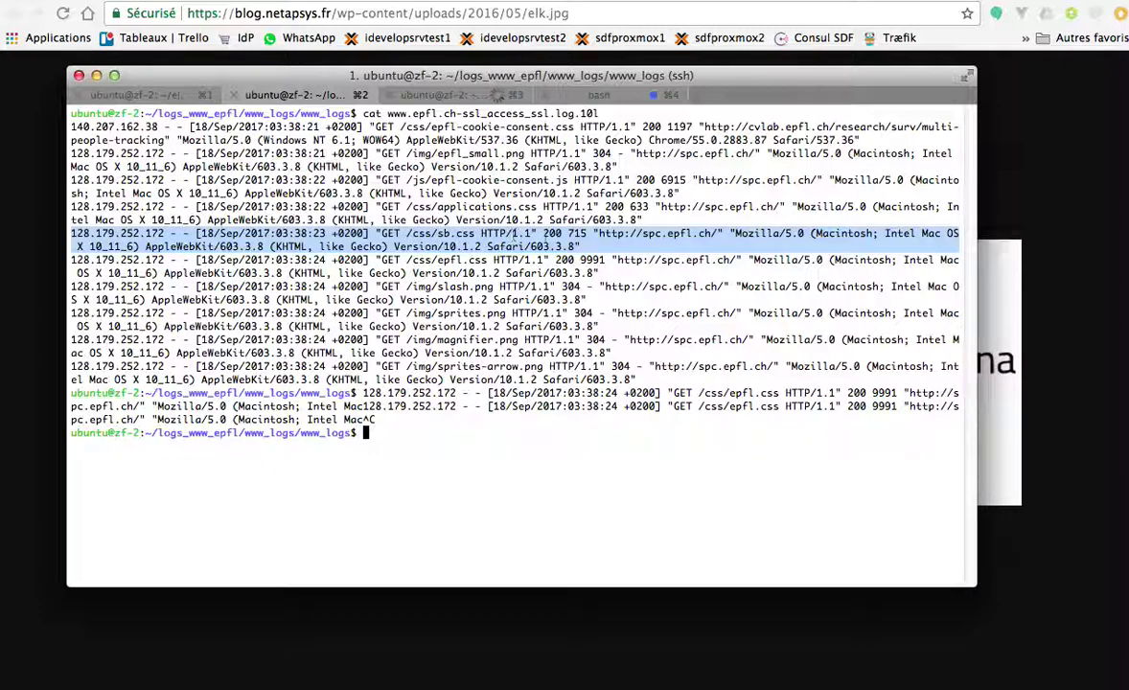
pyautogui.middleClick(552, 234)
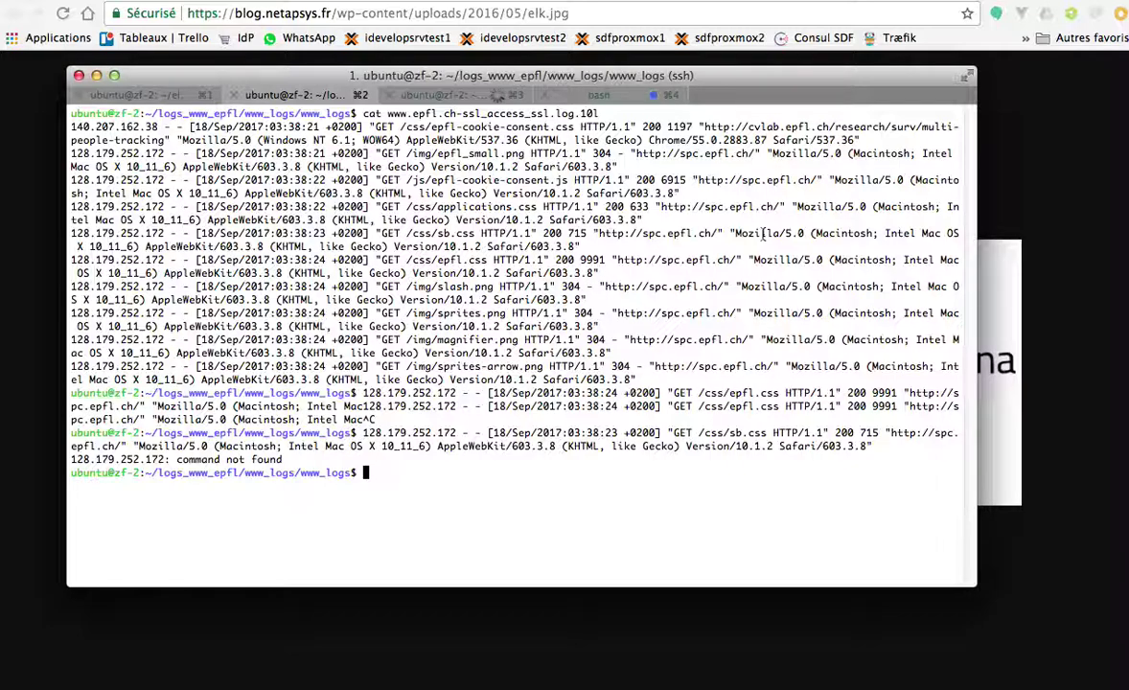
pyautogui.press('super+k')
pyautogui.press('super+v')
pyautogui.press('Return')
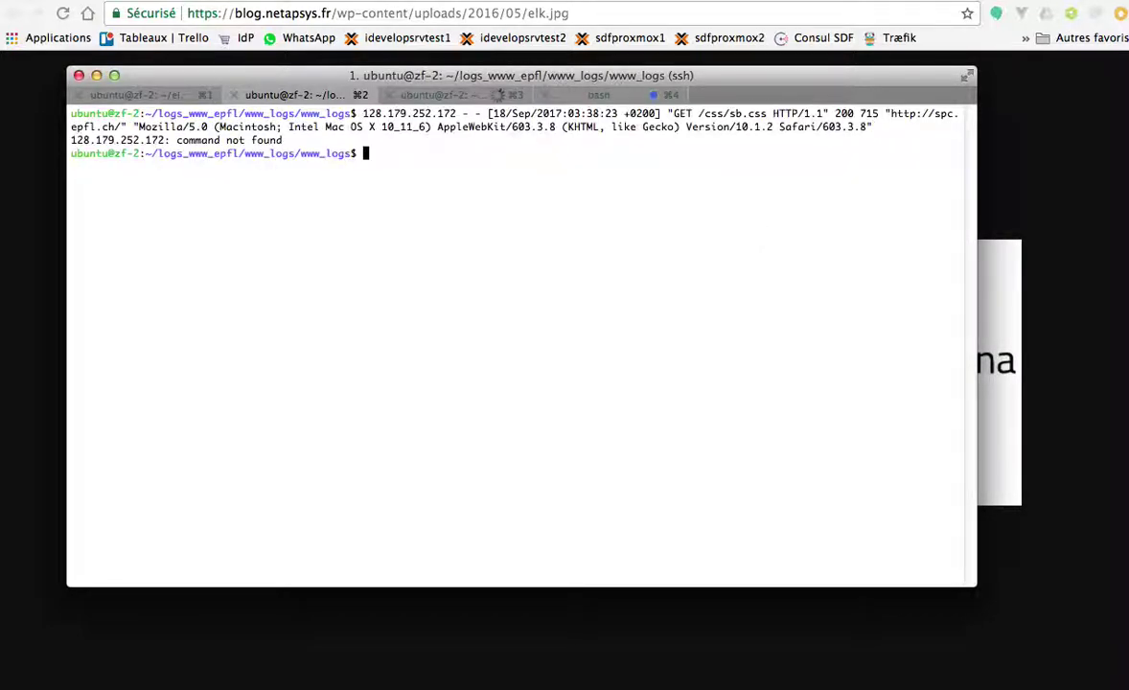
pyautogui.press('Up')
pyautogui.press('Up')
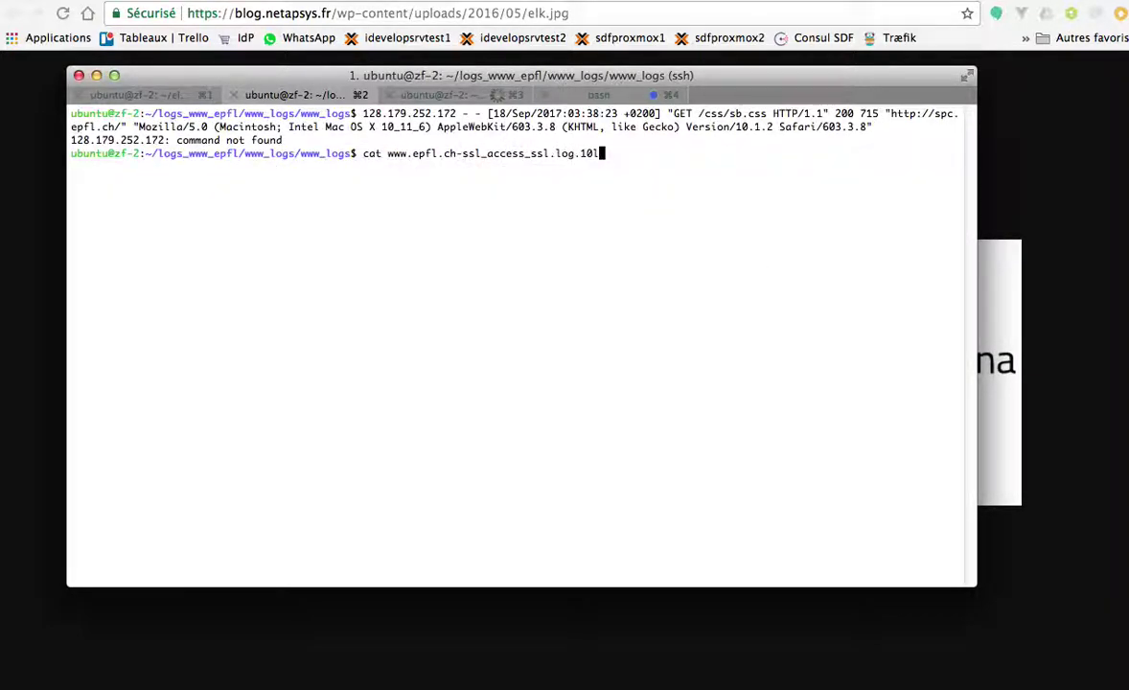
pyautogui.press('Return')
pyautogui.press('super+k')
pyautogui.press('Up')
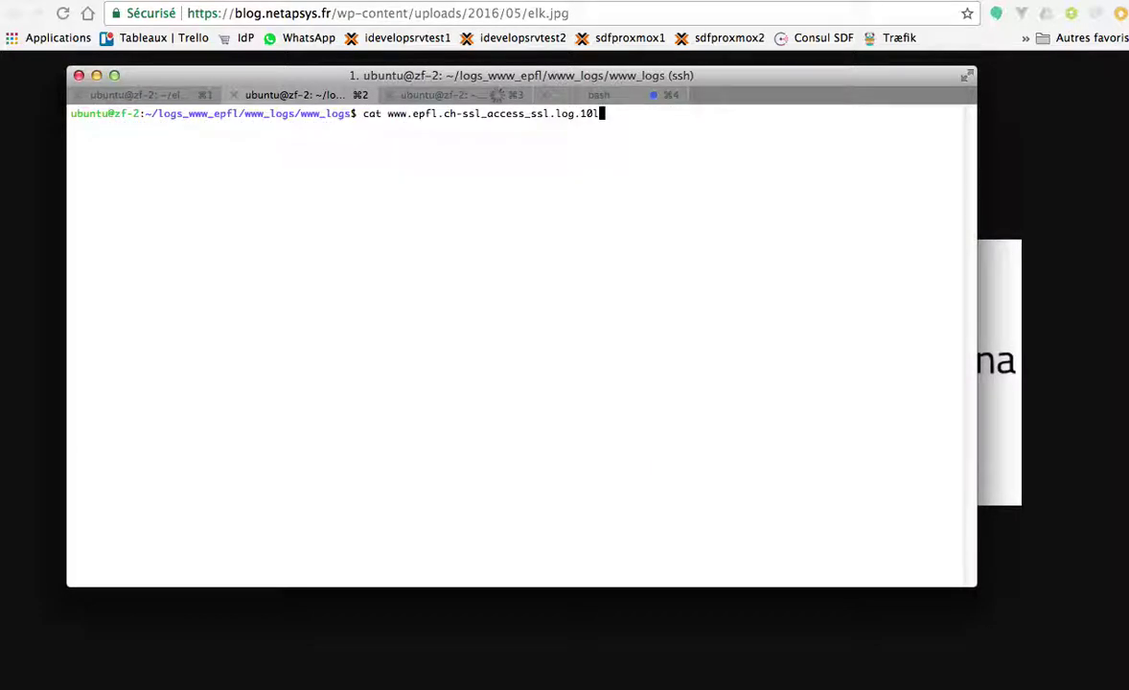
pyautogui.press('Return')
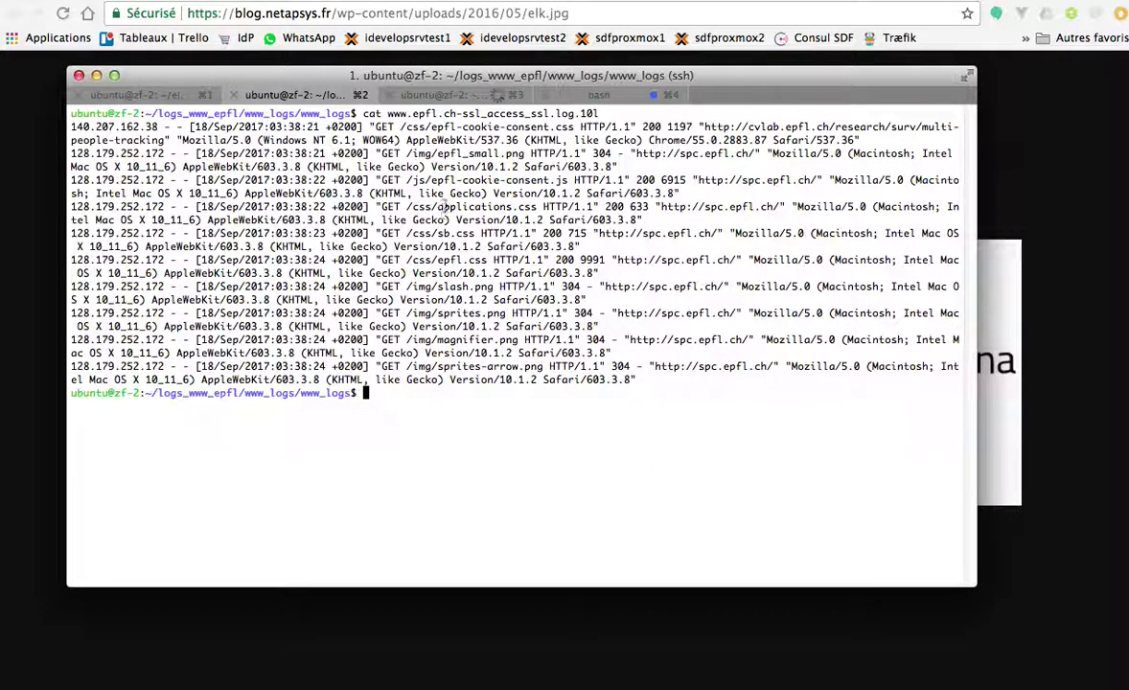
# Return to the session with static1_all_grok.conf and highlight the log file path in its input section.
pyautogui.click(437, 96)
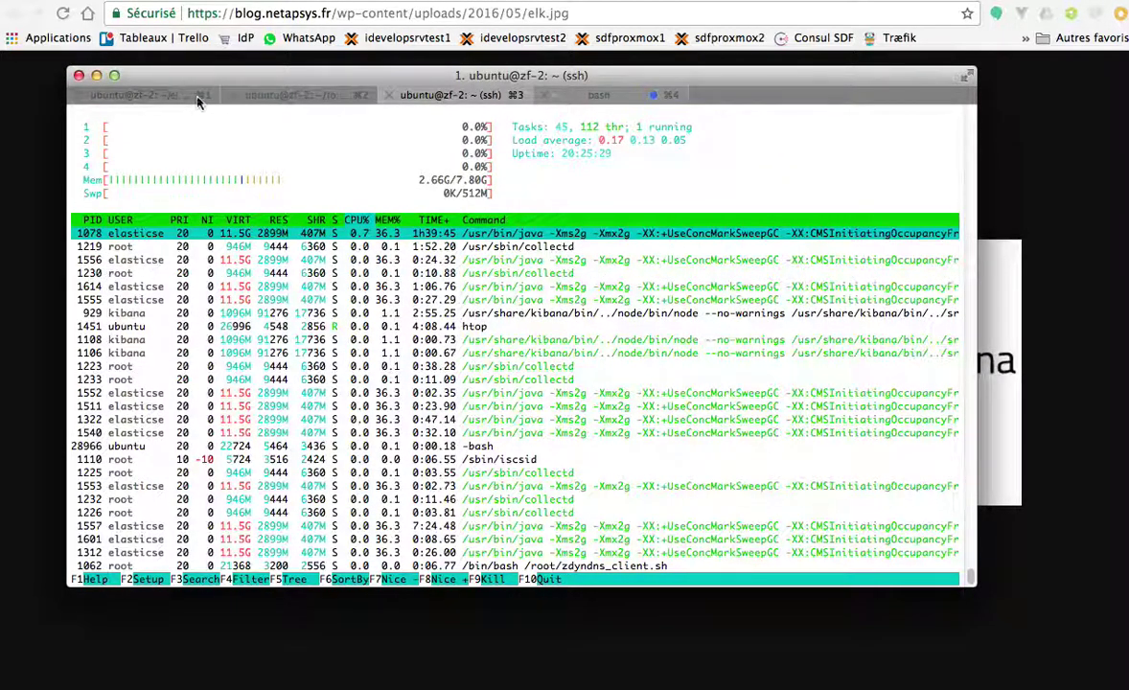
pyautogui.click(199, 96)
pyautogui.scroll(10, 381, 267)
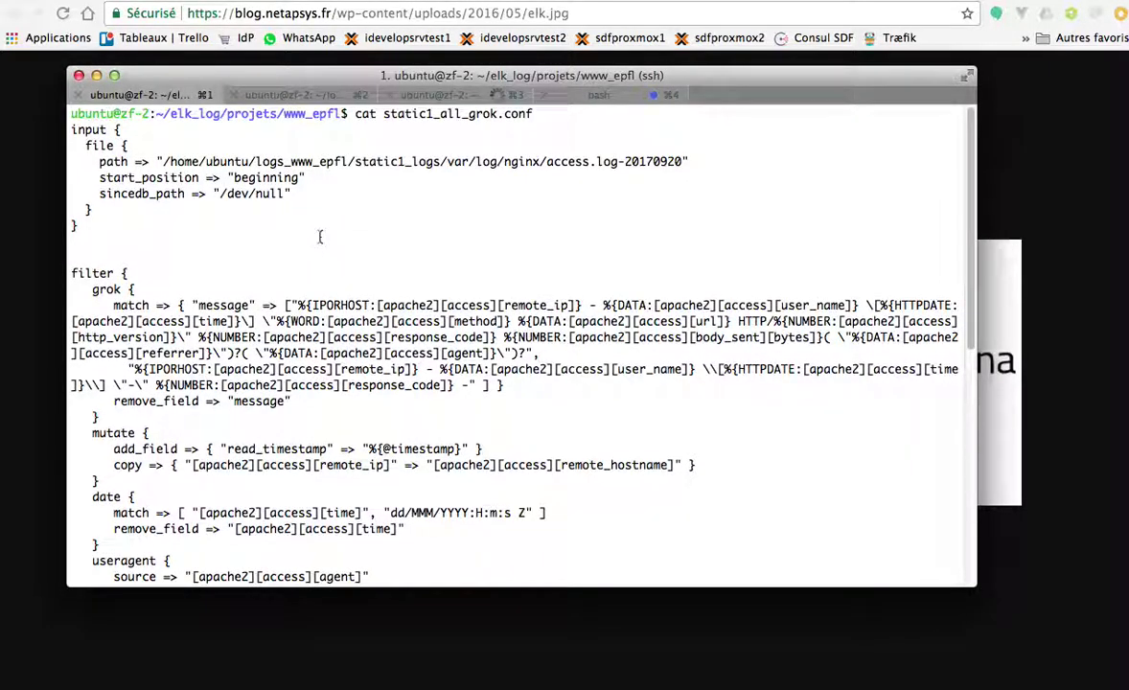
pyautogui.moveTo(161, 161); pyautogui.dragTo(681, 160)
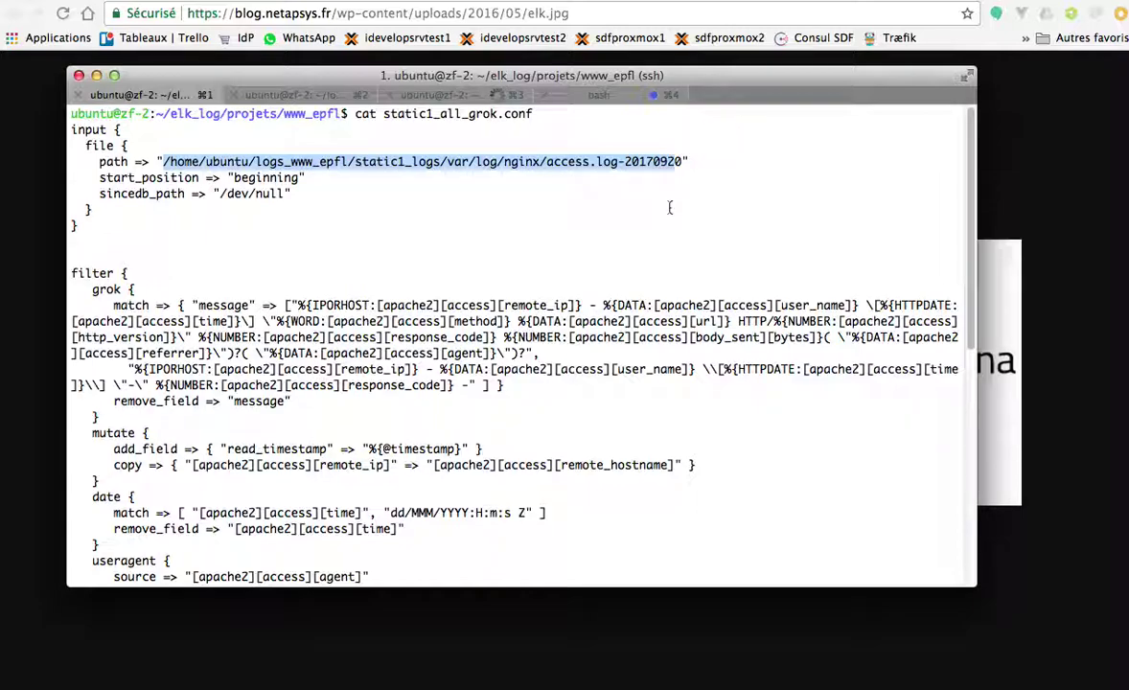
# Examine the filter and output sections of static1_all_grok.conf, highlighting the Elasticsearch host and the index name.
pyautogui.scroll(-2, 242, 274)
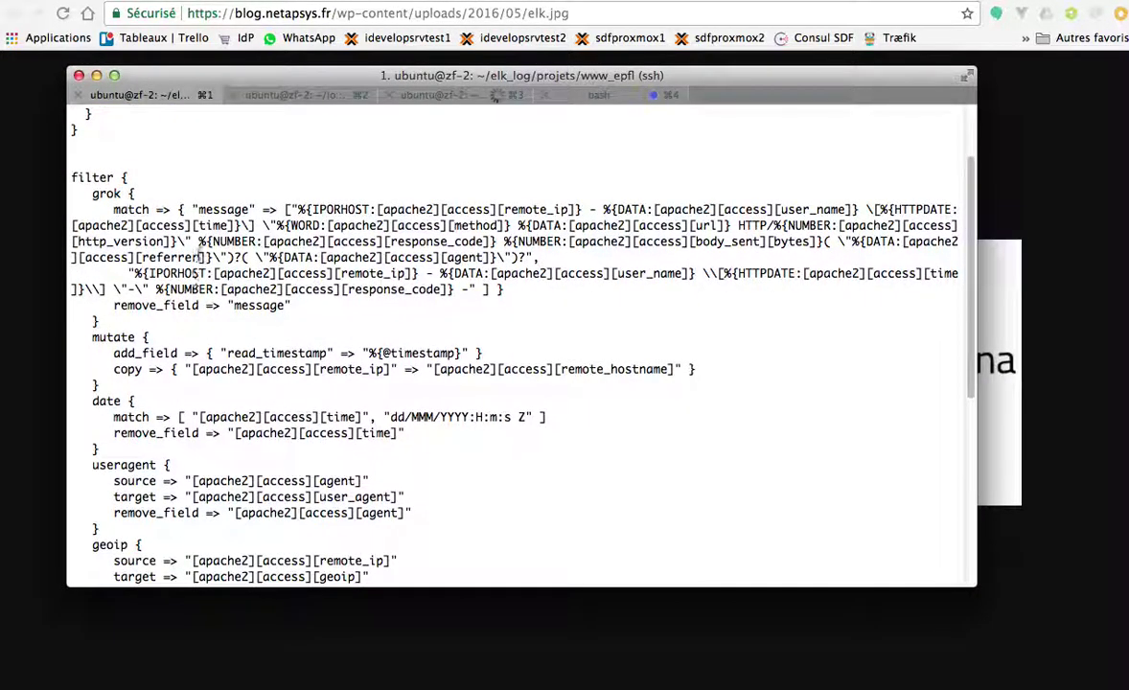
pyautogui.scroll(-6, 197, 249)
pyautogui.scroll(-3, 196, 247)
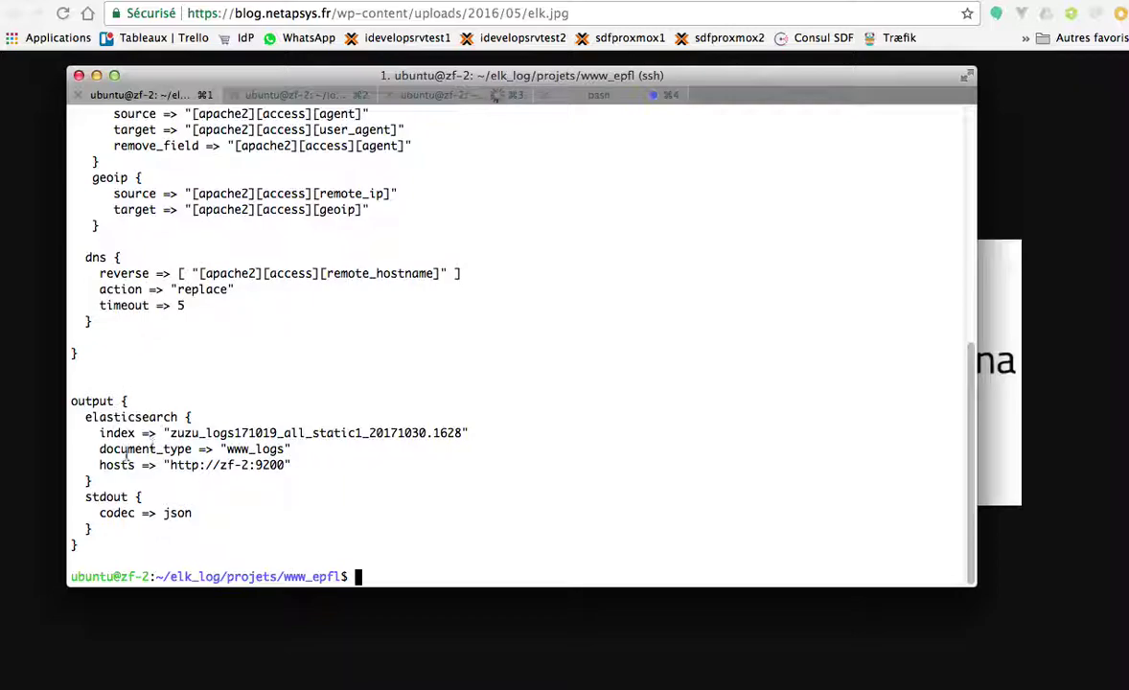
pyautogui.moveTo(170, 465); pyautogui.dragTo(291, 466)
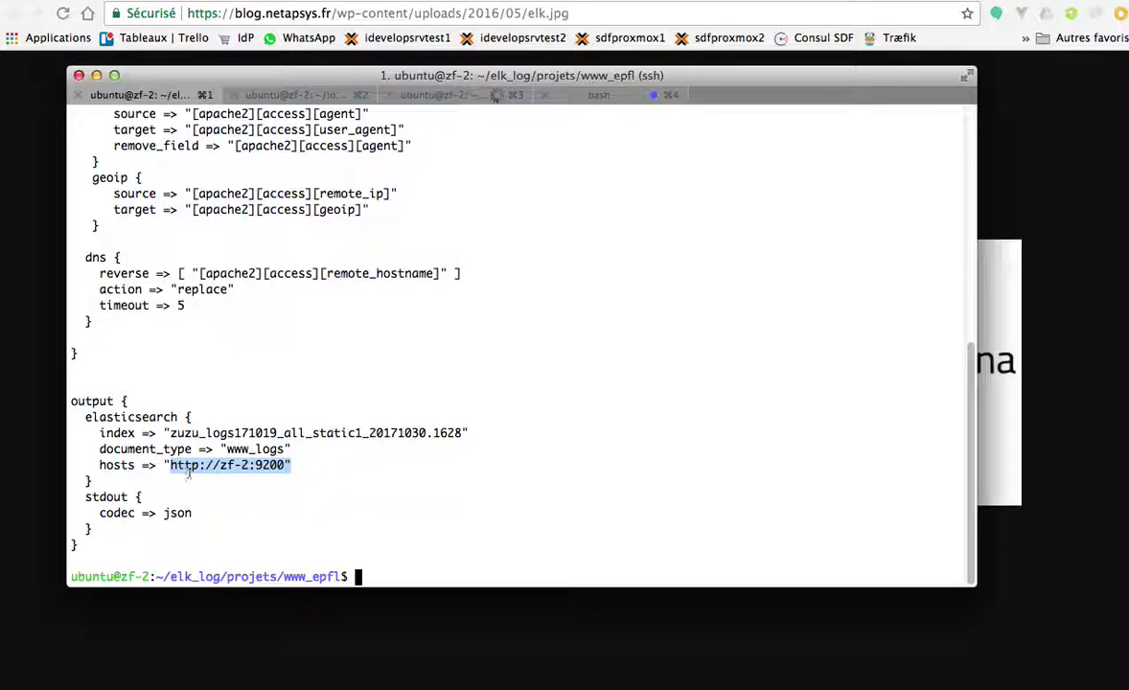
pyautogui.moveTo(170, 433); pyautogui.dragTo(460, 433)
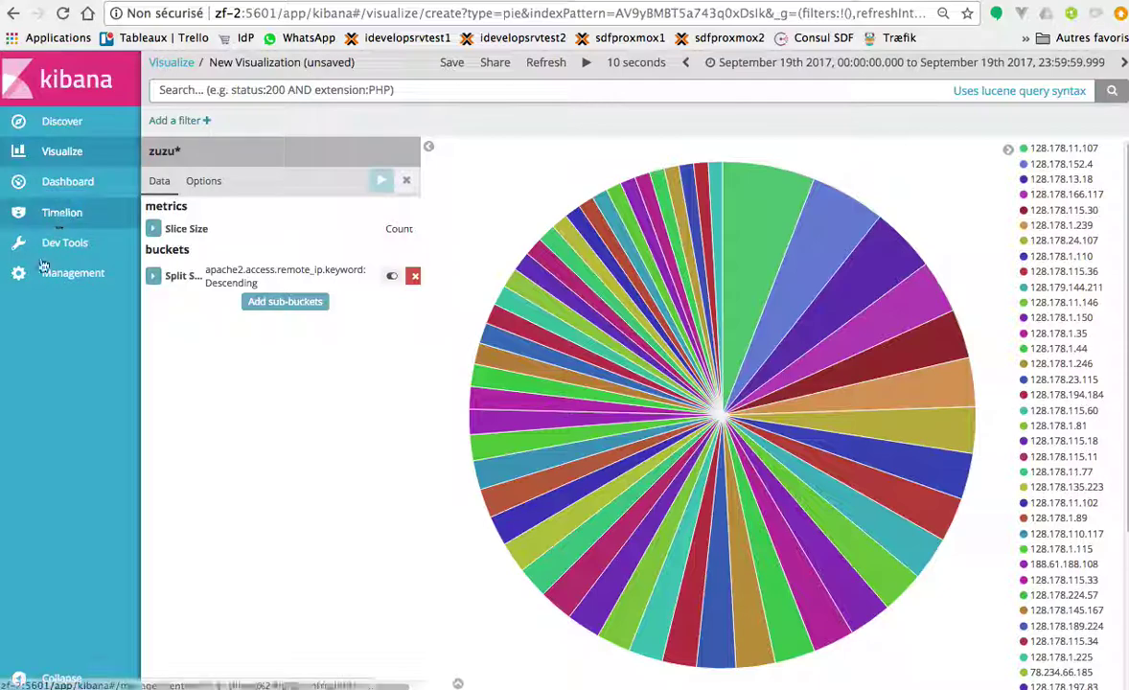
# Switch to Kibana, look at the Management page, and set the Discover time range to Today.
pyautogui.click(62, 278)
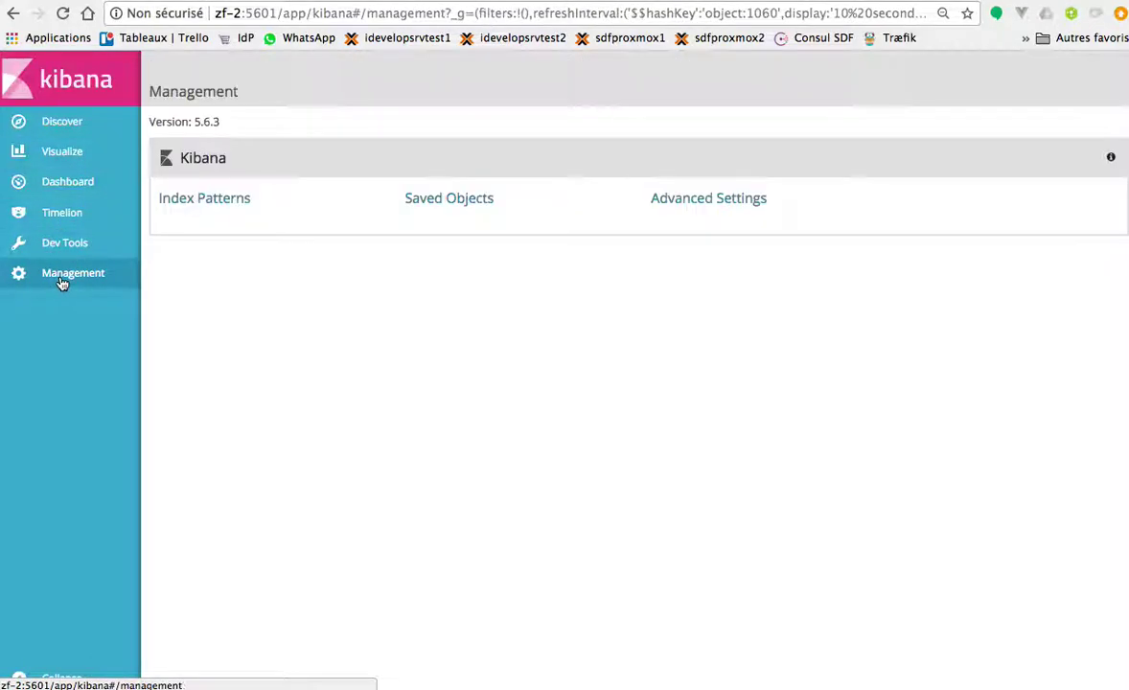
pyautogui.click(63, 129)
pyautogui.click(776, 65)
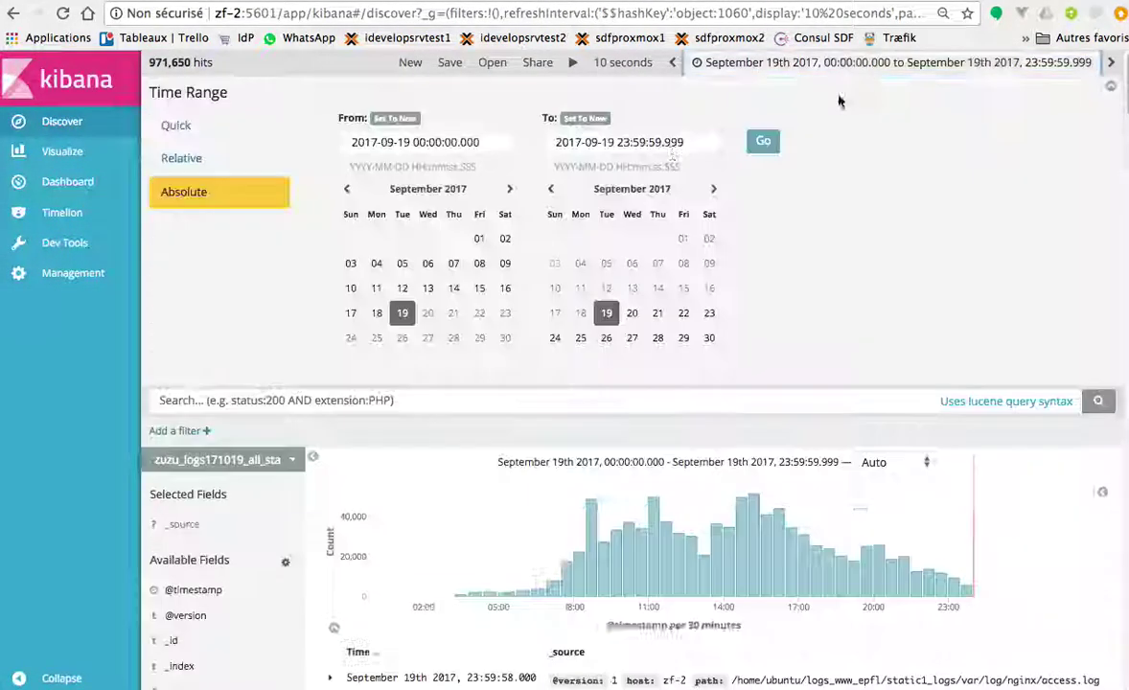
pyautogui.click(184, 194)
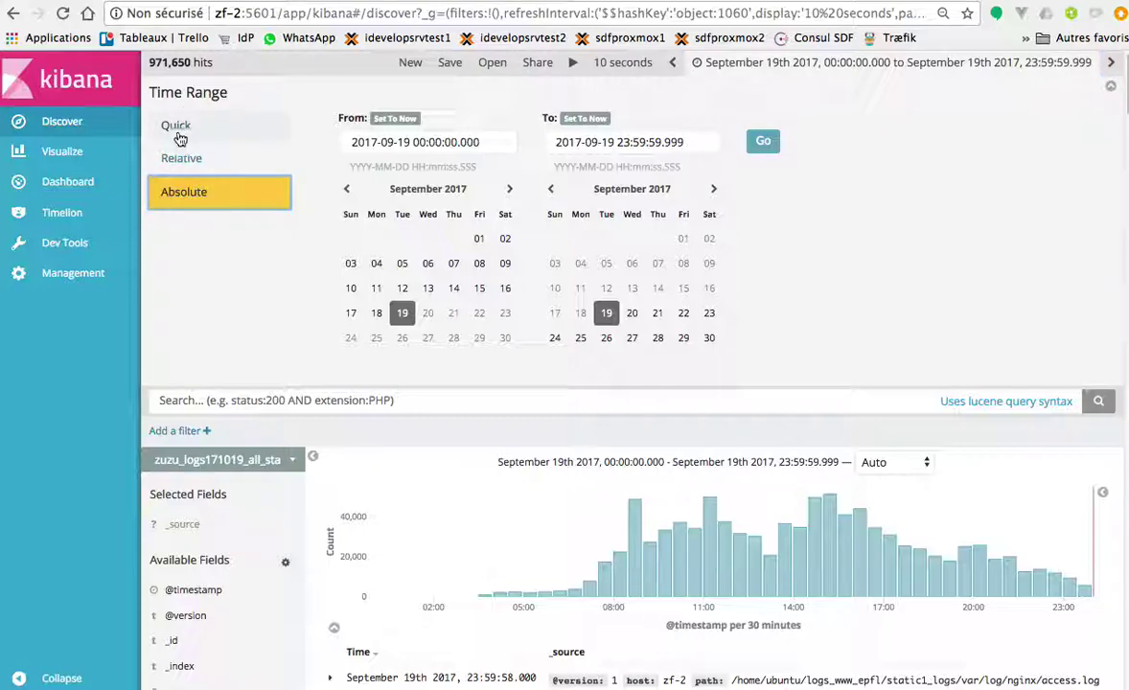
pyautogui.click(217, 134)
pyautogui.click(353, 118)
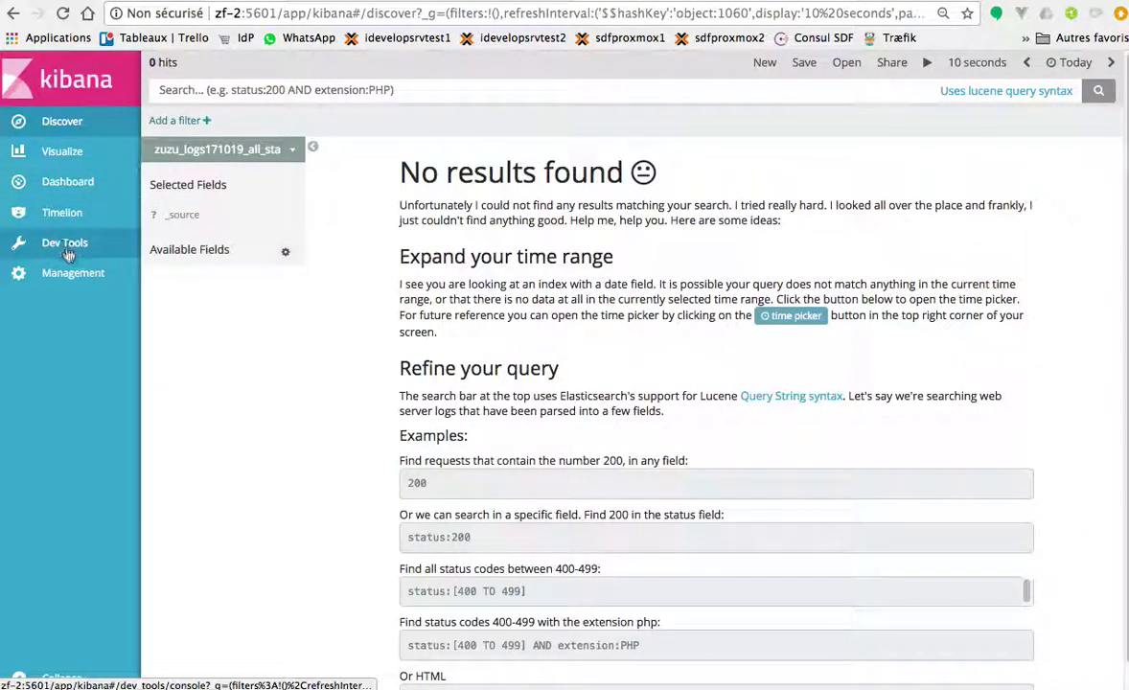
# Check the index name in the Logstash configuration and select the index pattern zuzu_logs171019_all_static1_20171030.1628 in Discover.
pyautogui.click(290, 149)
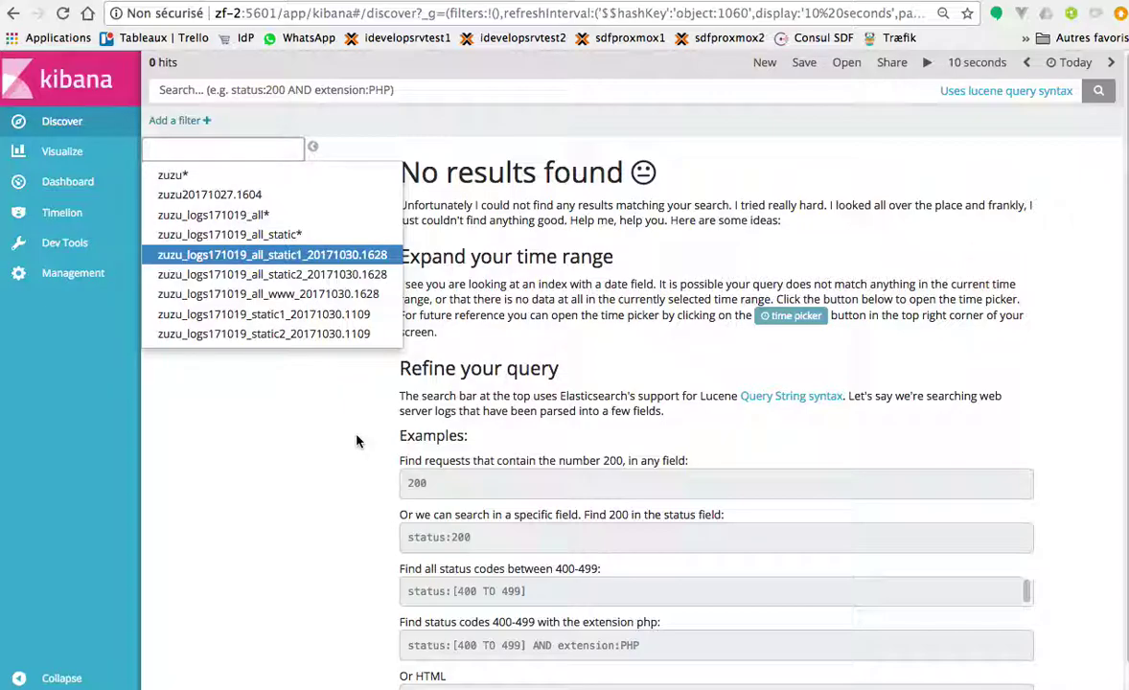
pyautogui.press('super+Tab')
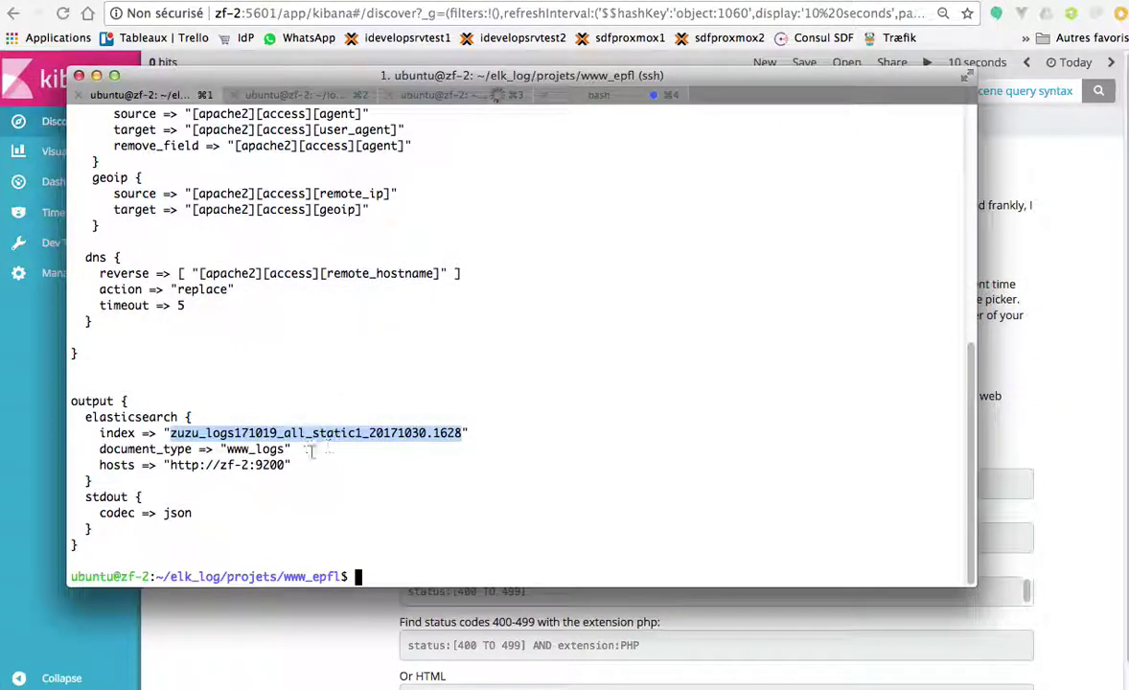
pyautogui.press('super+Tab')
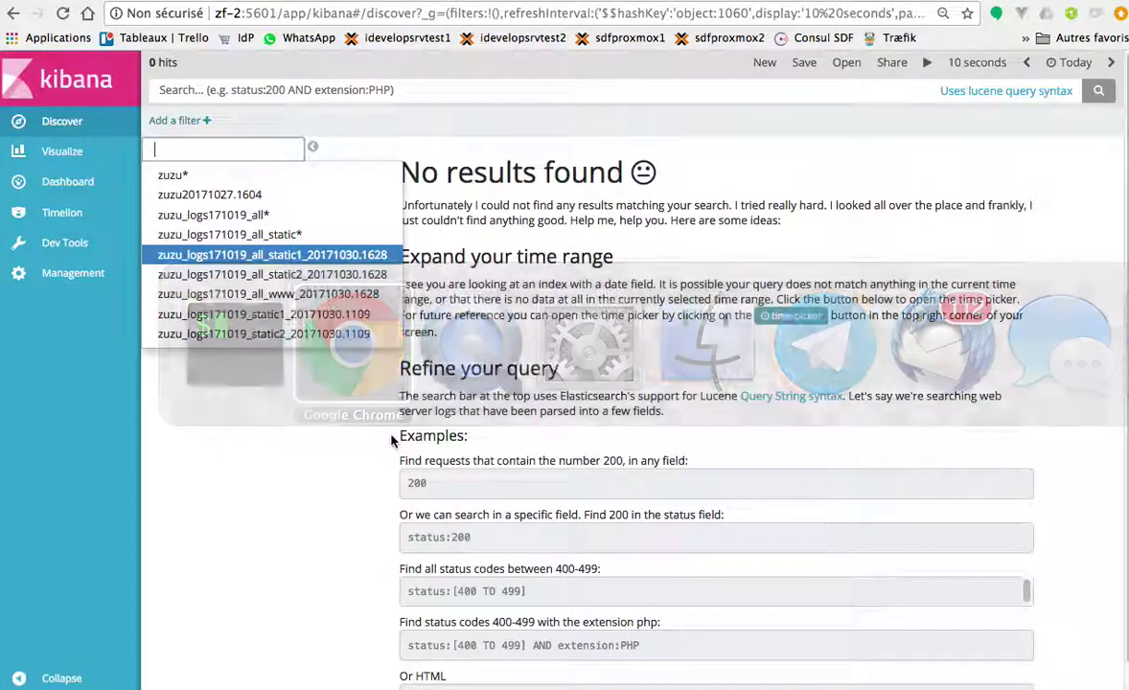
pyautogui.click(273, 254)
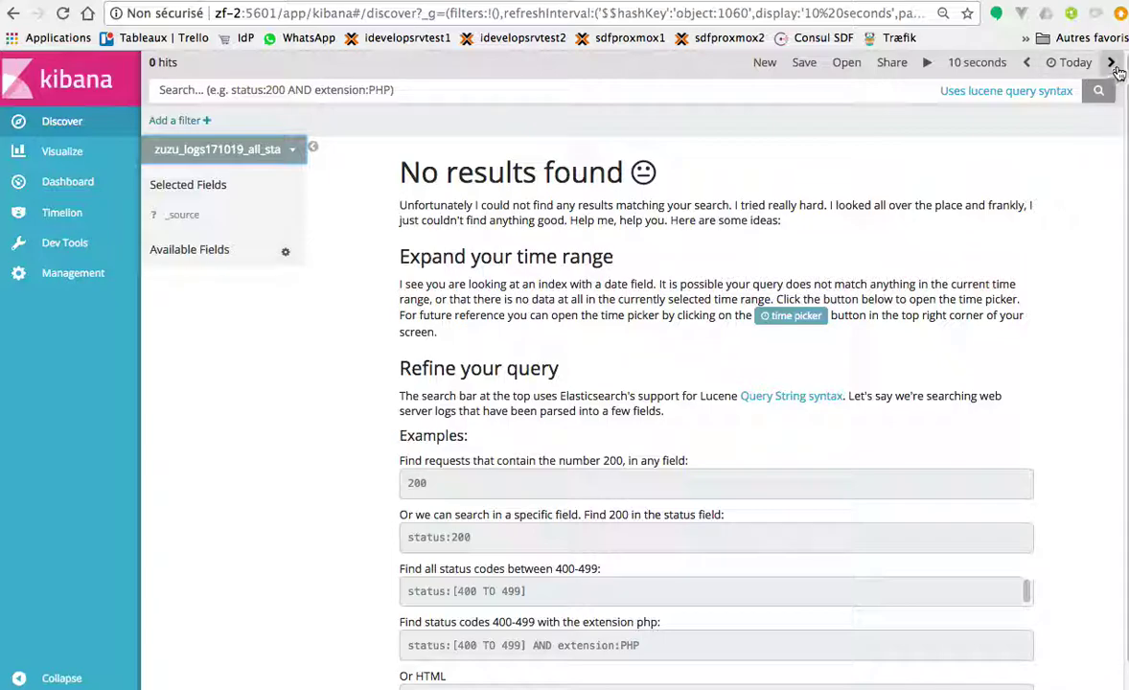
# Set the time range to Last 1 year and zoom the histogram in to about September 18th to 20th, 2017.
pyautogui.click(1075, 63)
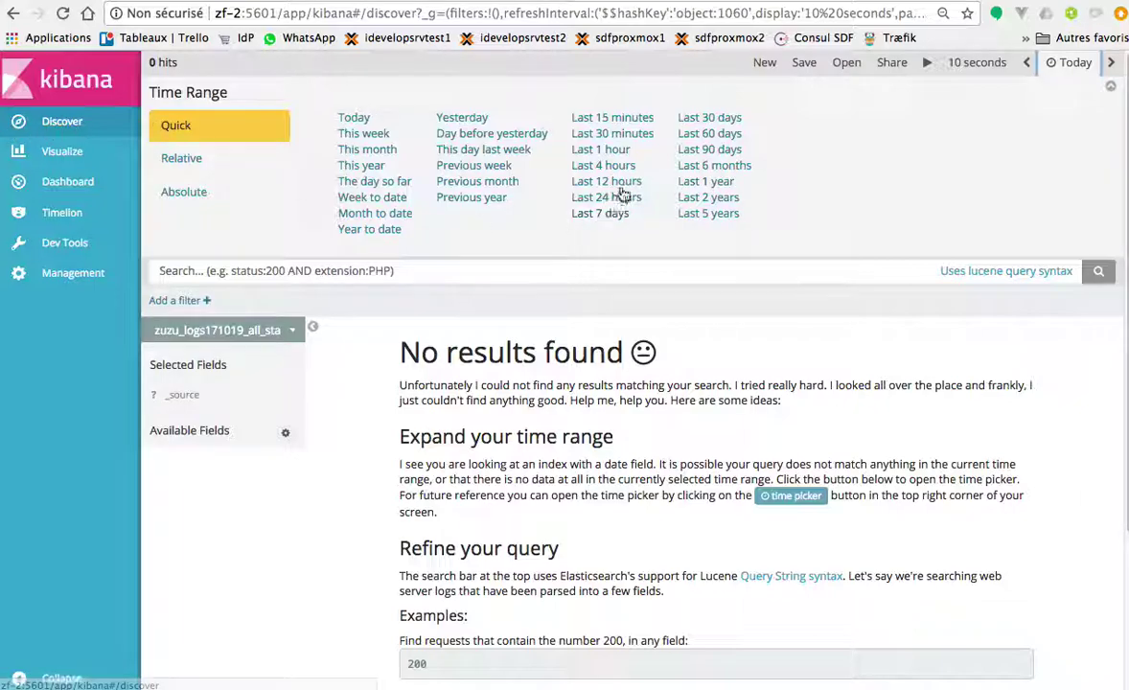
pyautogui.click(687, 182)
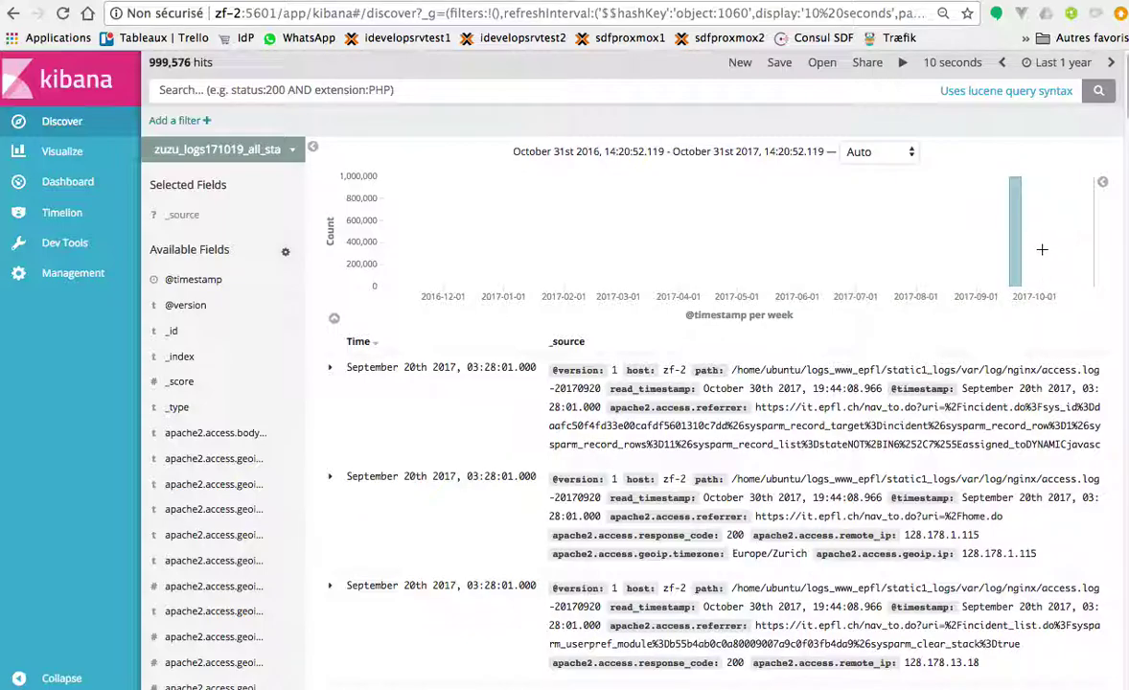
pyautogui.moveTo(998, 256); pyautogui.dragTo(1031, 257)
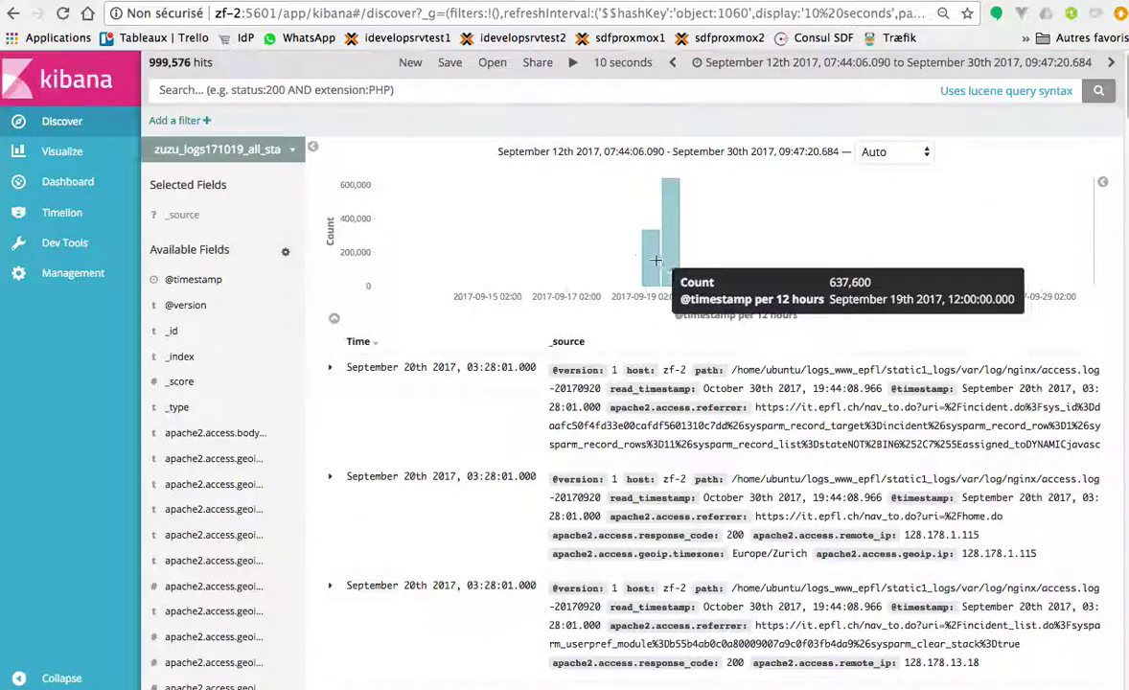
pyautogui.moveTo(627, 251); pyautogui.dragTo(709, 255)
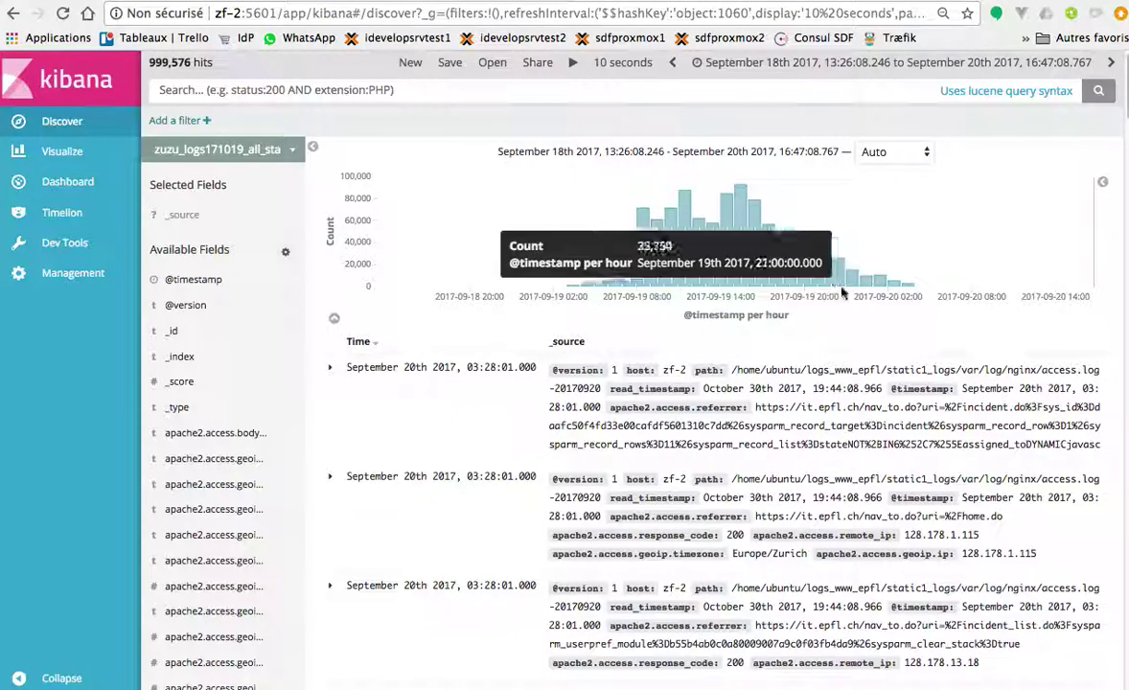
# Set the absolute time range to all of September 19th, 2017, and select the index pattern zuzu_logs171019_all_www_20171030.1628.
pyautogui.click(952, 84)
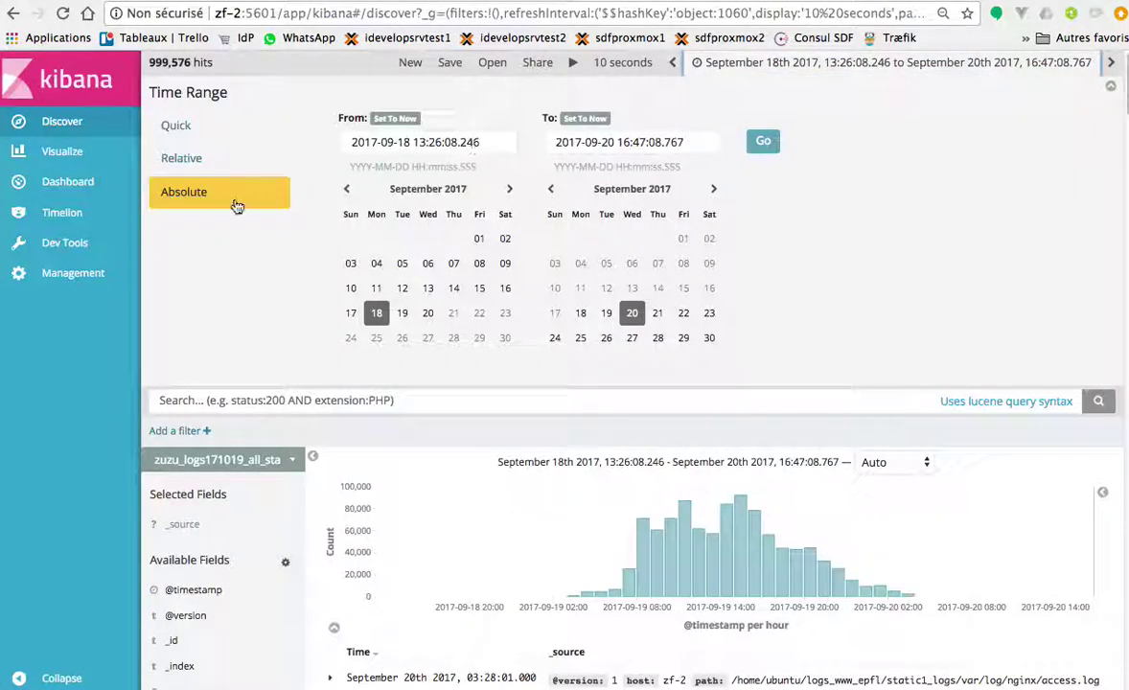
pyautogui.click(404, 315)
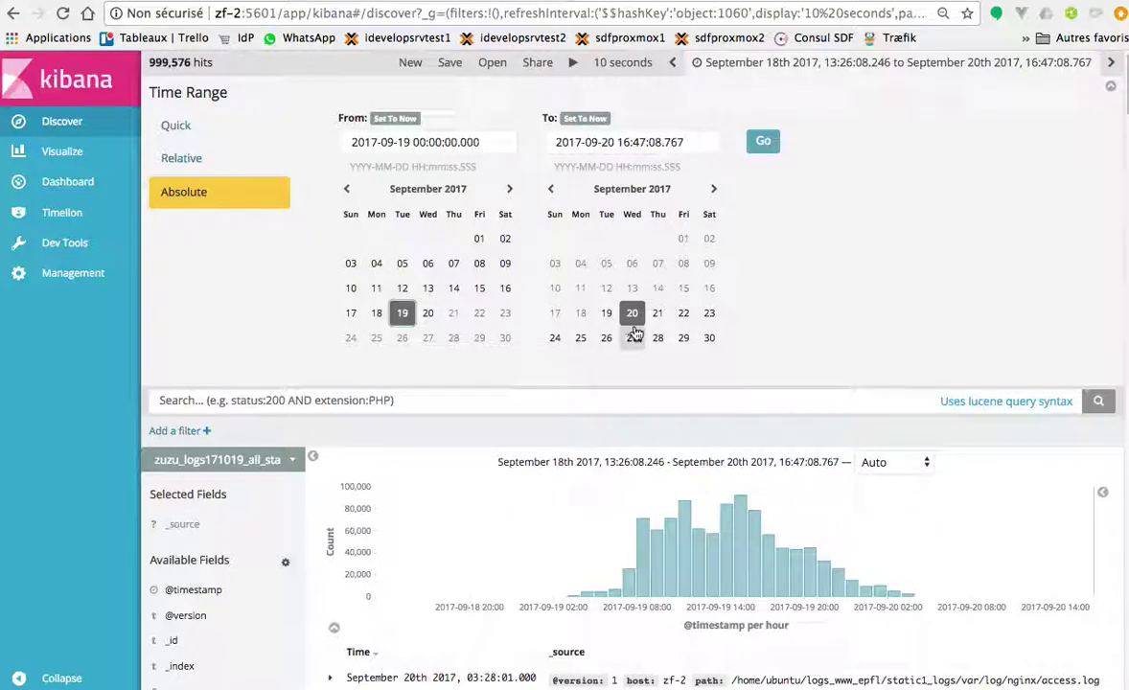
pyautogui.click(606, 313)
pyautogui.click(764, 144)
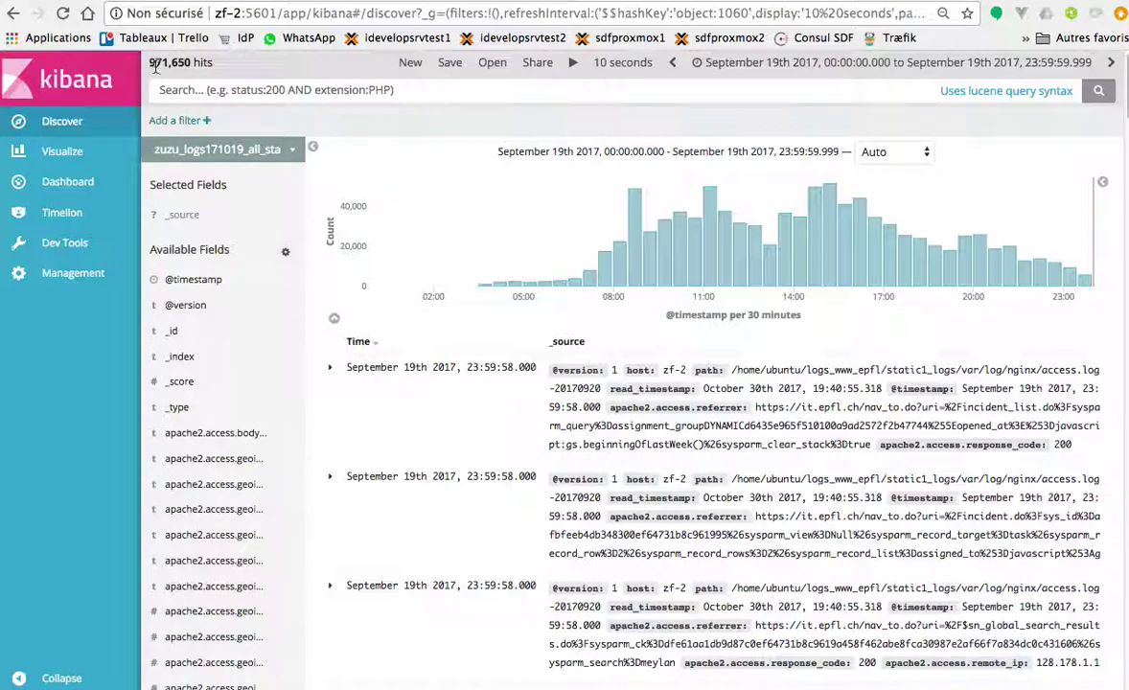
pyautogui.click(288, 149)
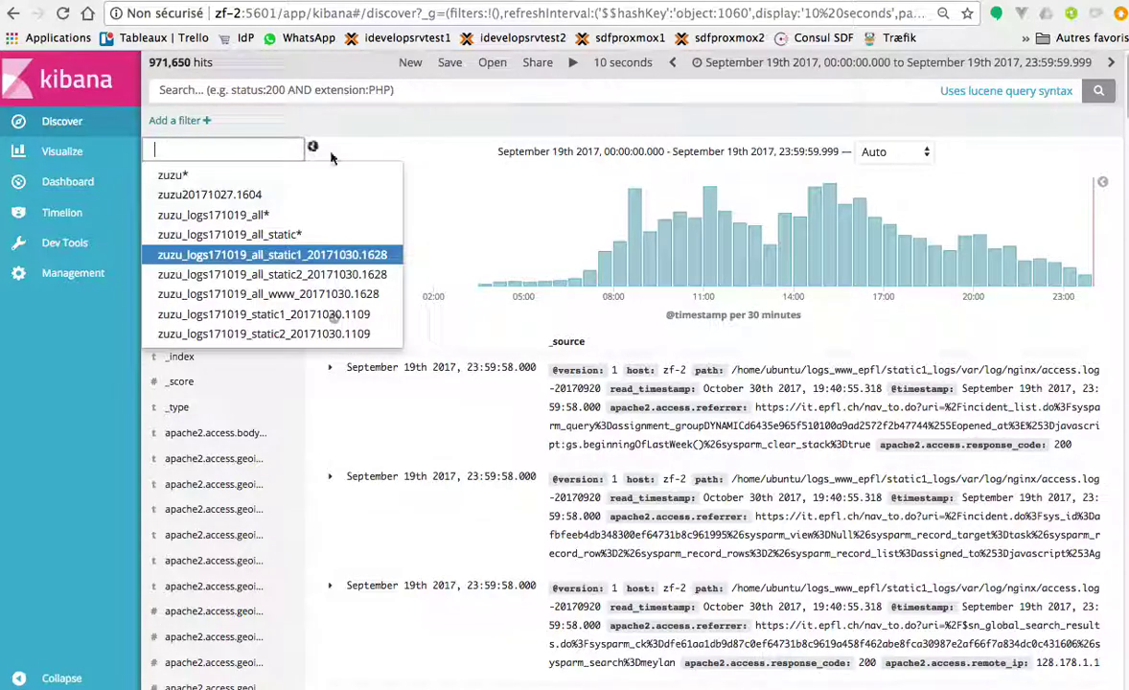
pyautogui.click(283, 294)
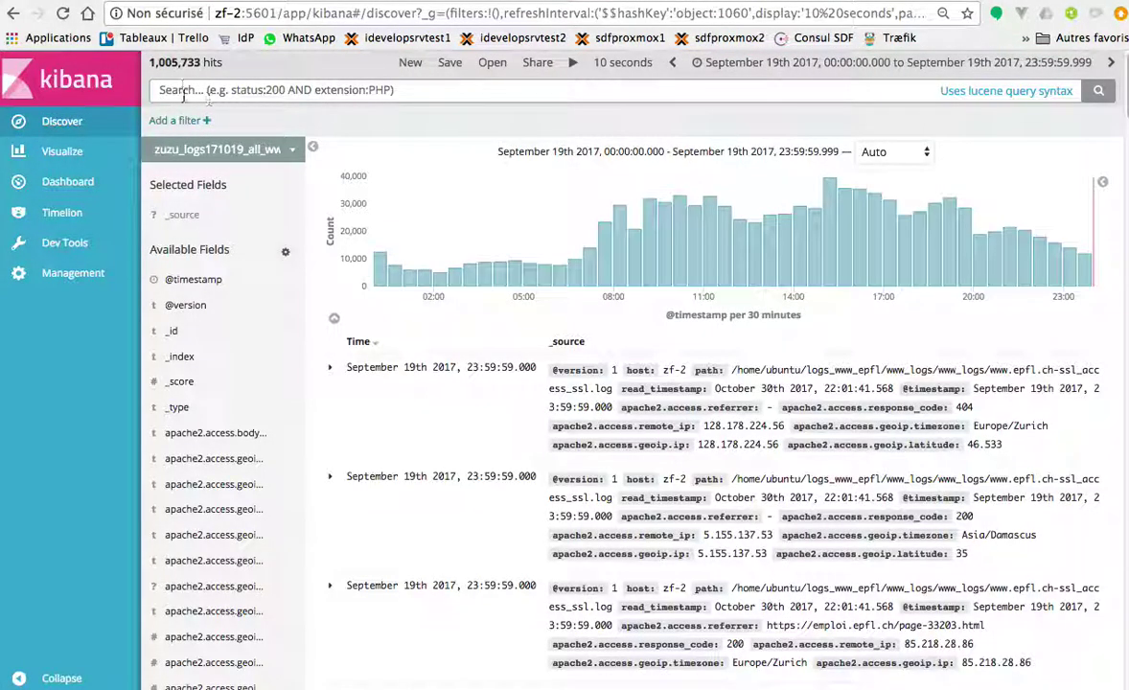
# Set the time range to Last 1 year and zoom the histogram in to about September 17th to 23rd, 2017.
pyautogui.click(887, 63)
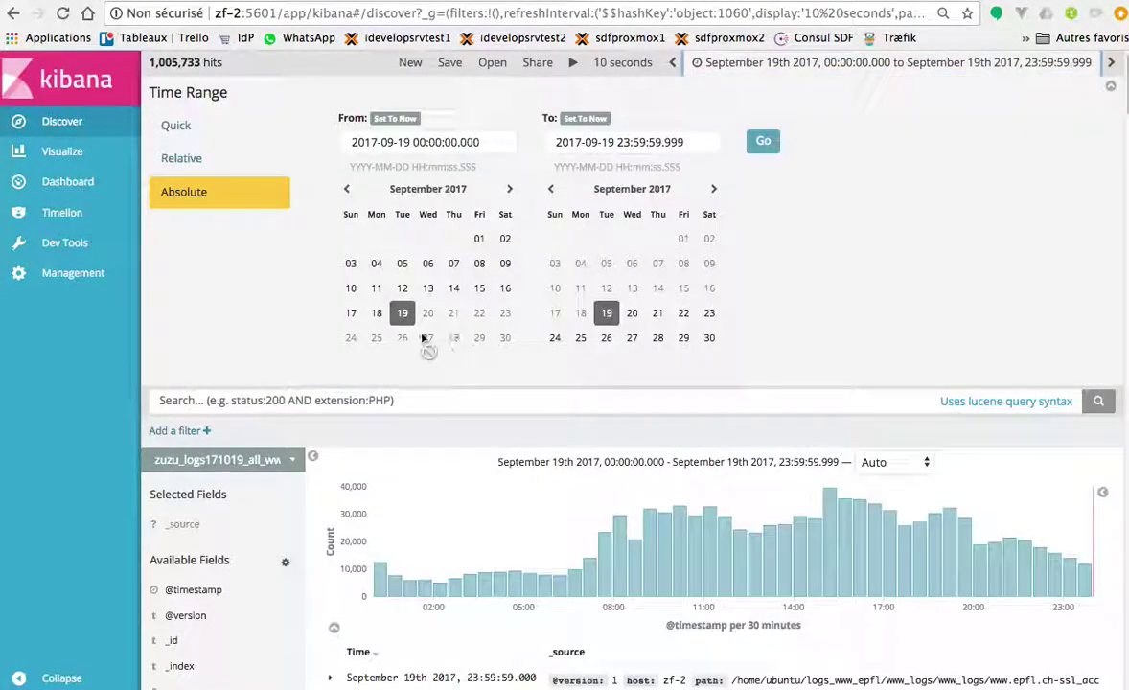
pyautogui.click(175, 126)
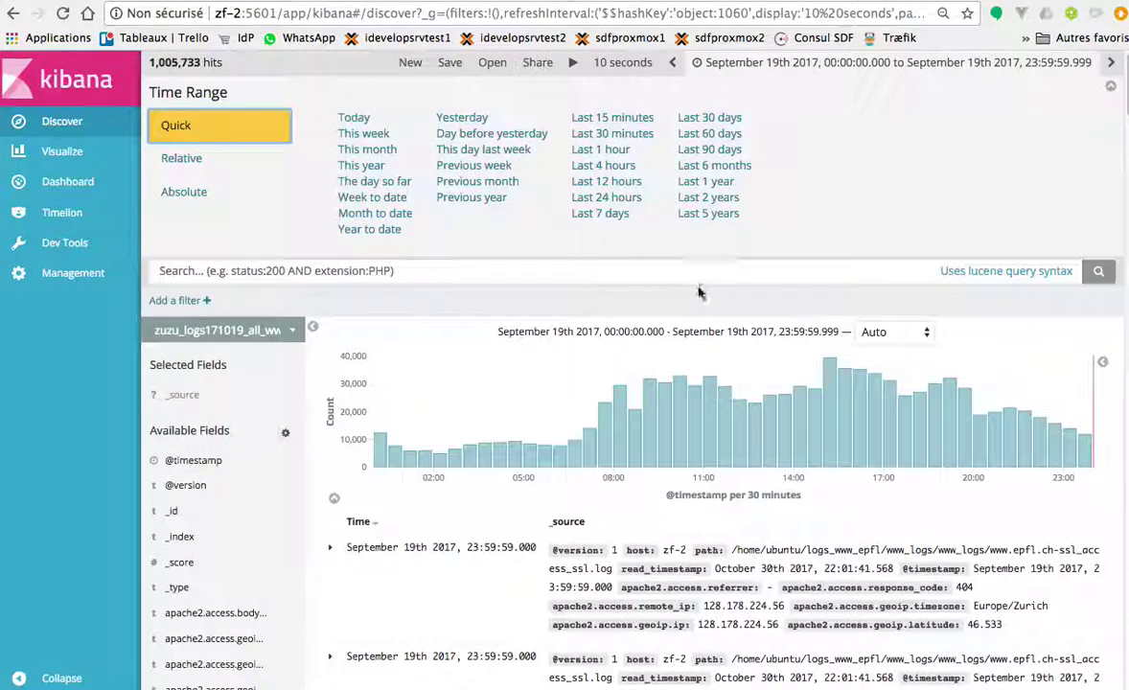
pyautogui.click(717, 186)
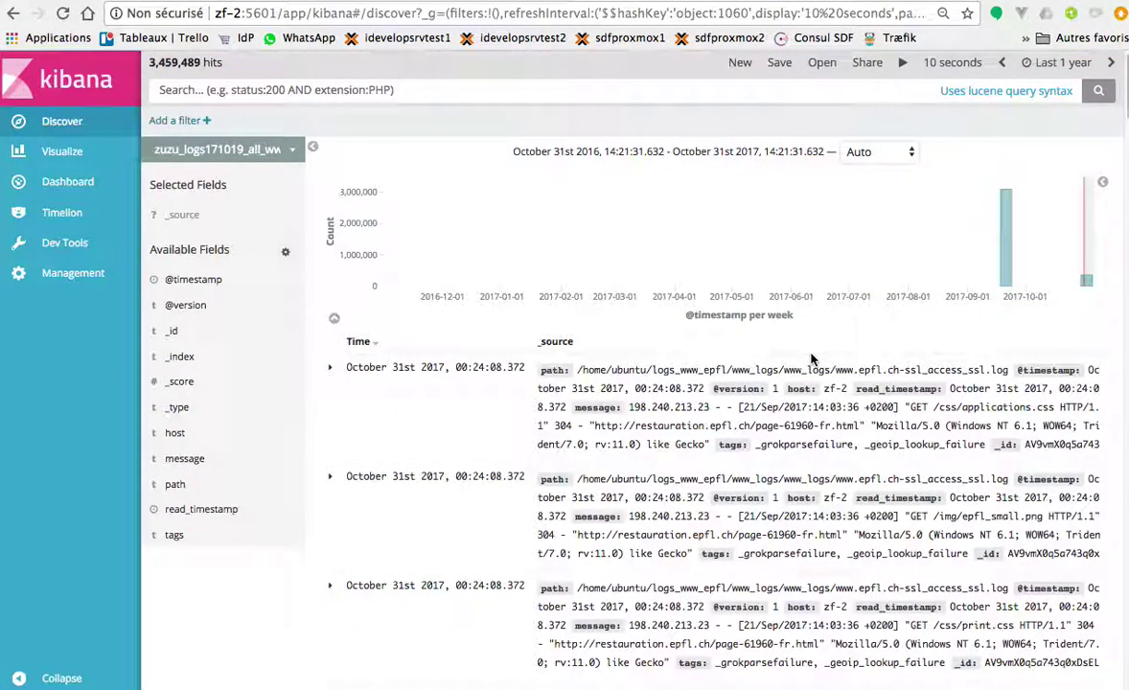
pyautogui.moveTo(988, 245); pyautogui.dragTo(1023, 259)
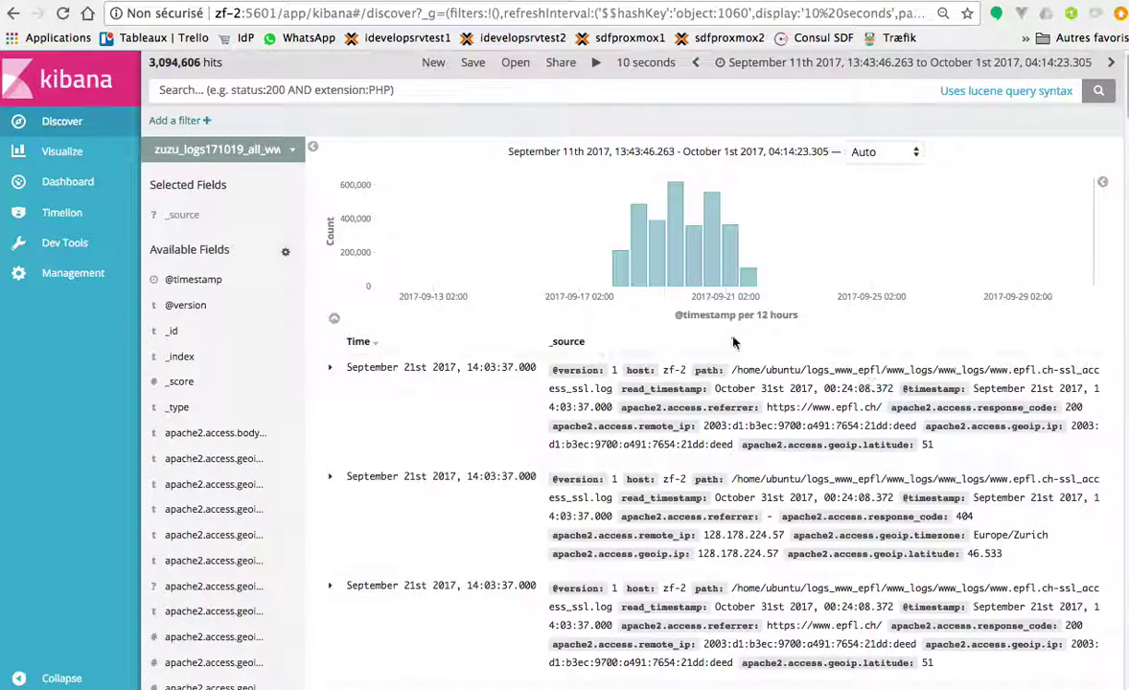
pyautogui.moveTo(597, 269)
pyautogui.mouseDown()
pyautogui.moveTo(713, 264)
pyautogui.moveTo(796, 277)
pyautogui.mouseUp()
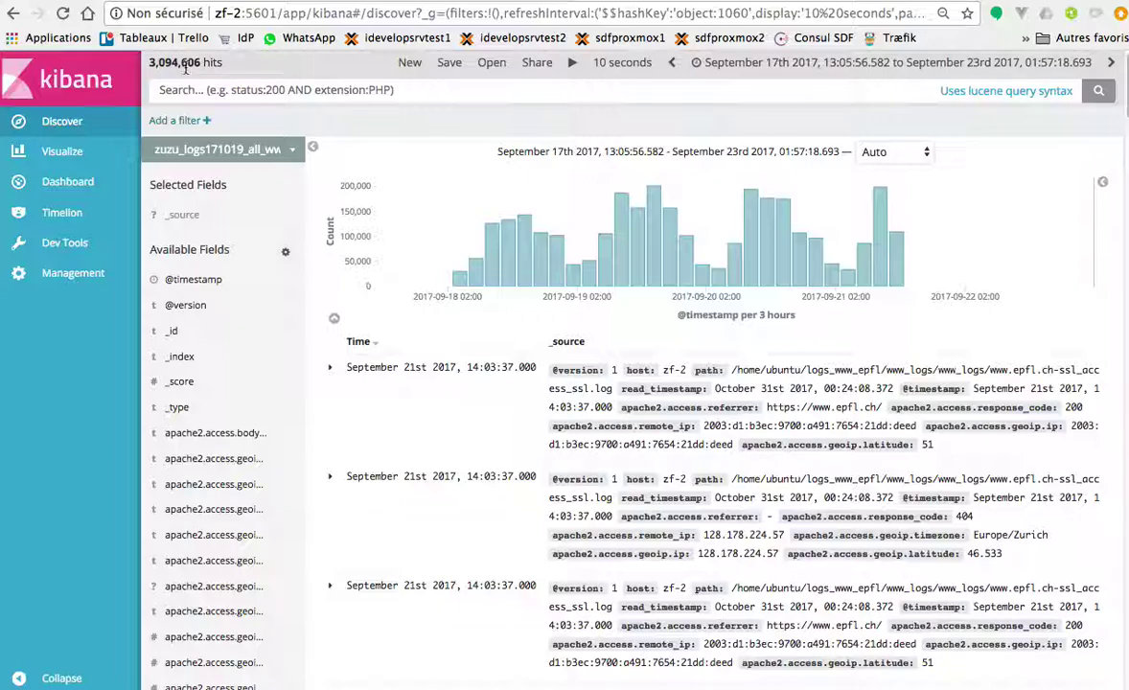
# Look at the combined data of the zuzu* index pattern and return to zuzu_logs171019_all_www_20171030.1628.
pyautogui.click(245, 150)
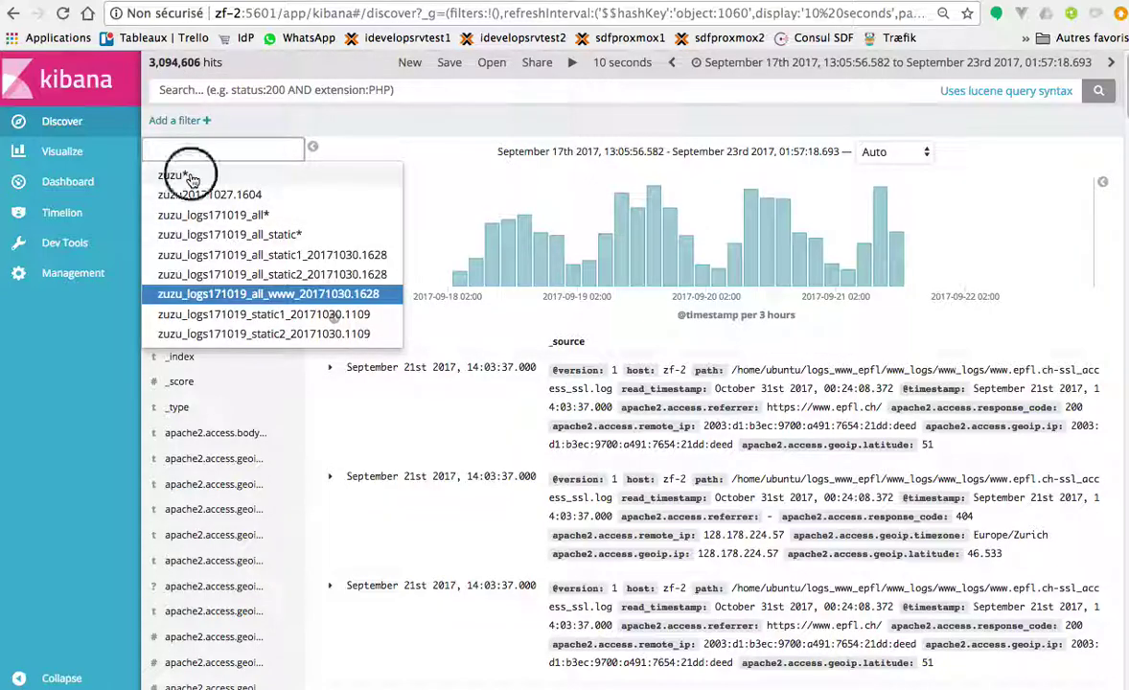
pyautogui.click(190, 177)
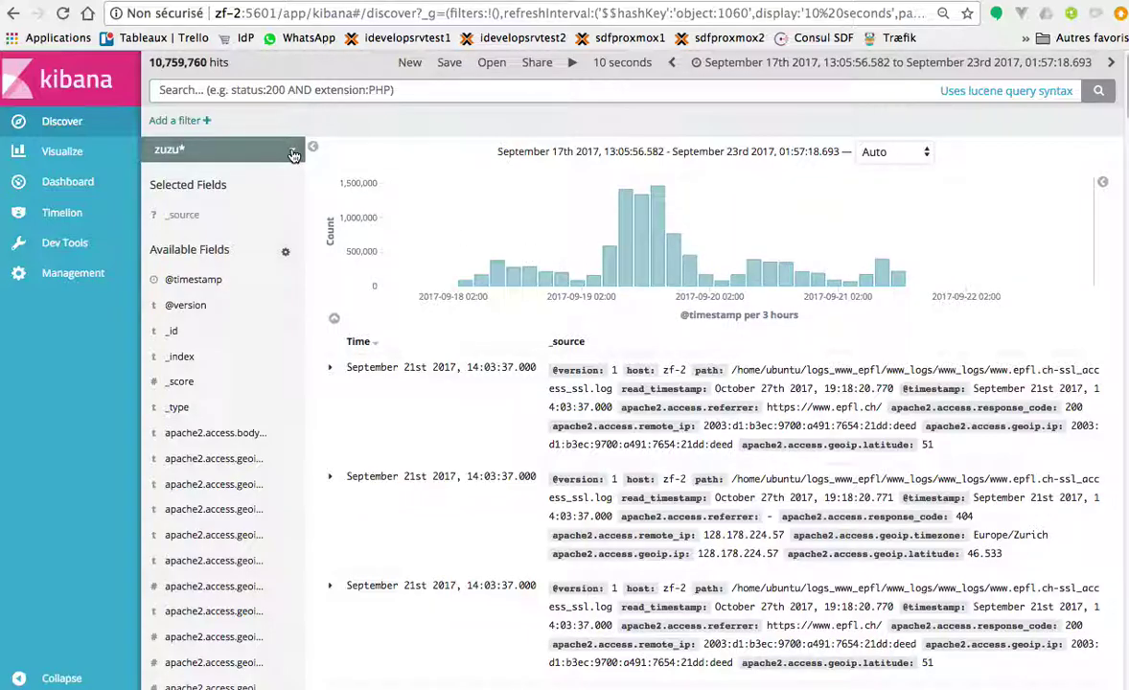
pyautogui.press('super+Tab')
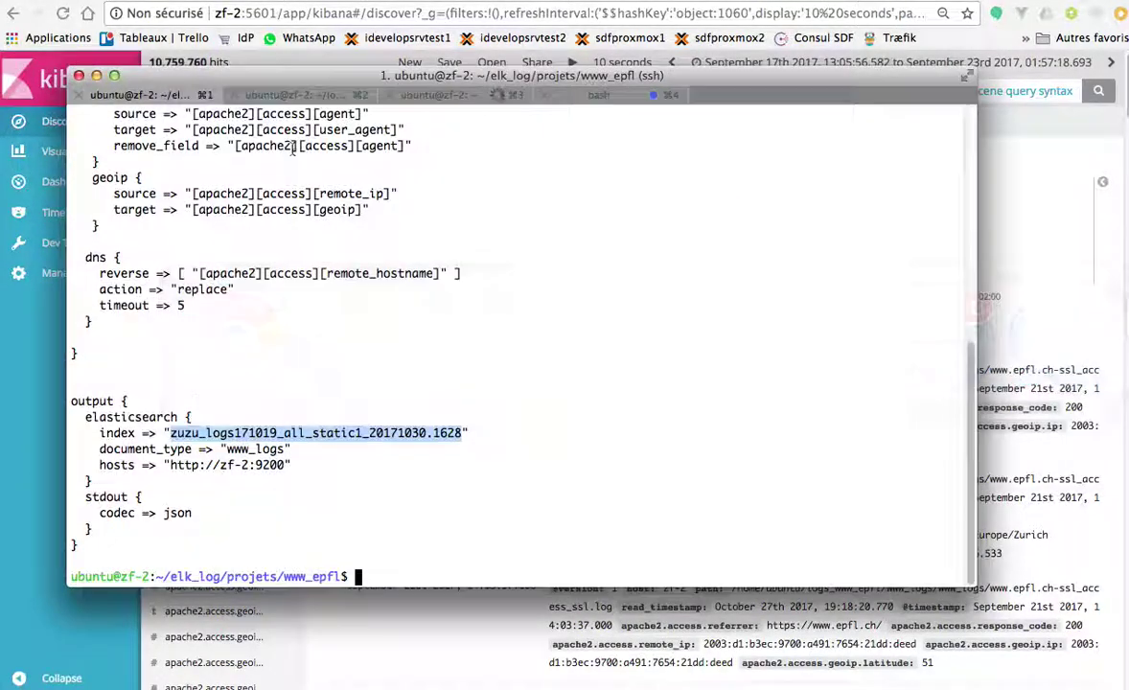
pyautogui.press('super+Tab')
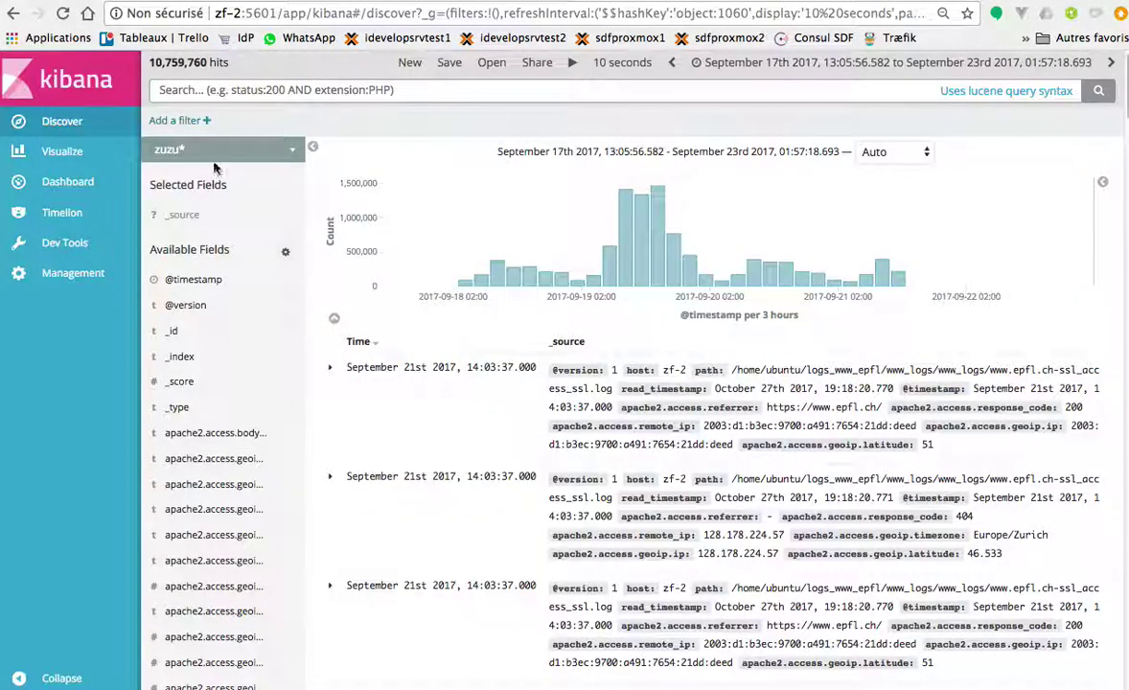
pyautogui.click(293, 153)
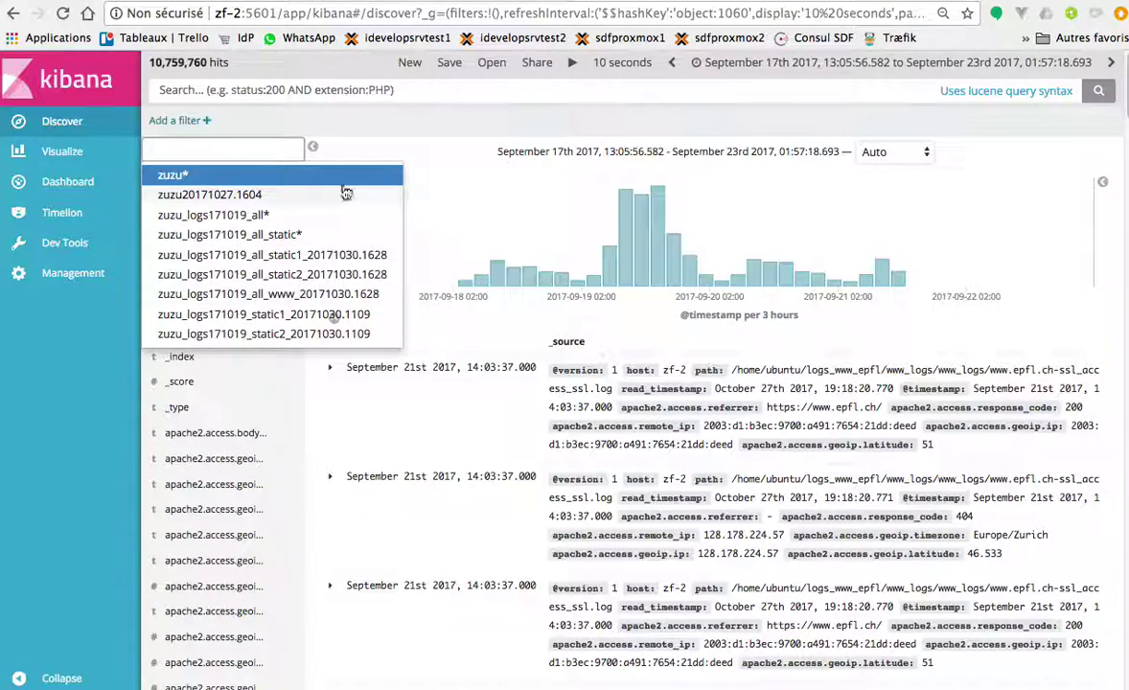
pyautogui.click(307, 294)
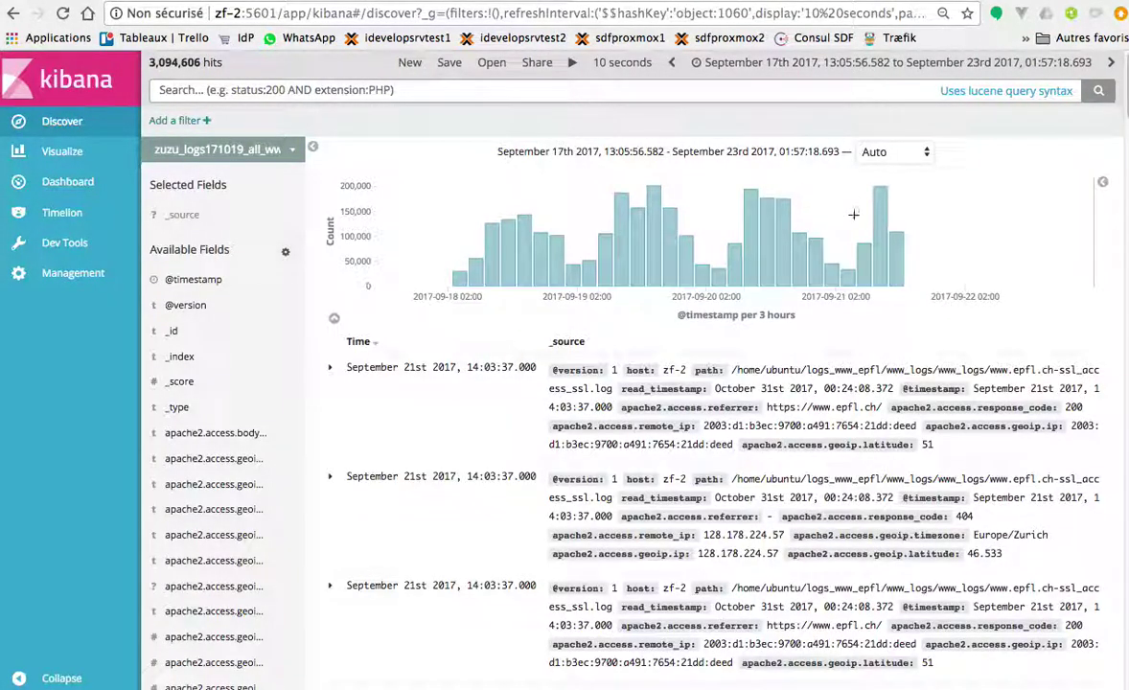
# Limit the absolute time range to September 19th, 2017, and set the histogram interval to Second.
pyautogui.click(903, 61)
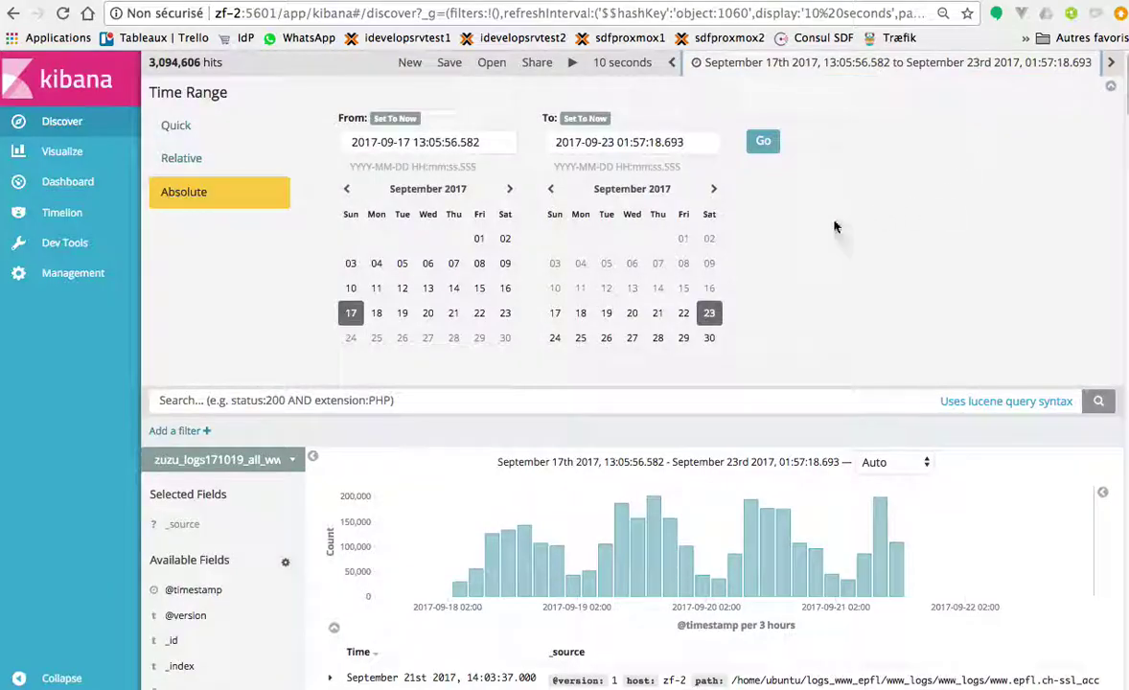
pyautogui.click(402, 314)
pyautogui.click(606, 313)
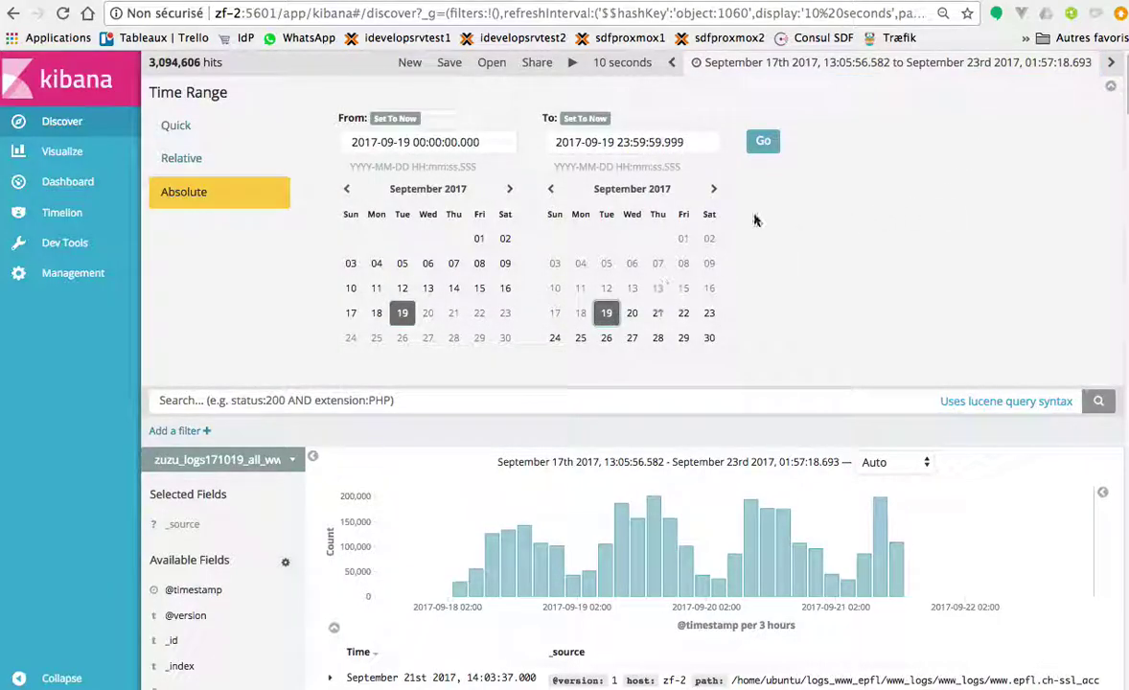
pyautogui.click(764, 142)
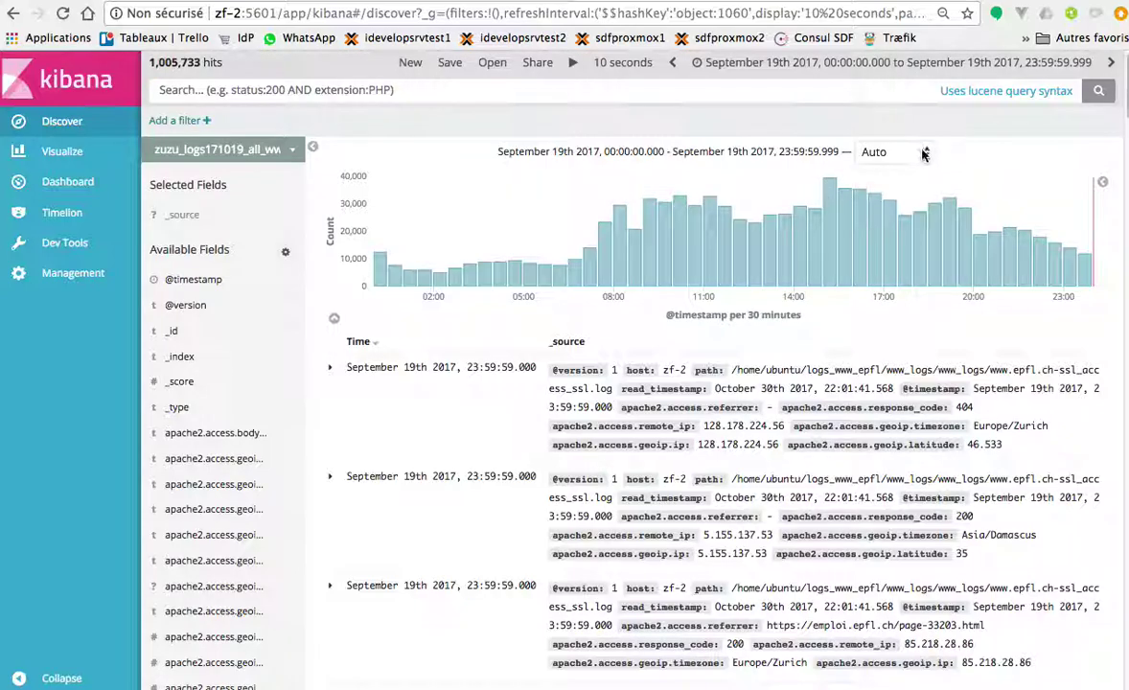
pyautogui.click(893, 151)
pyautogui.click(908, 182)
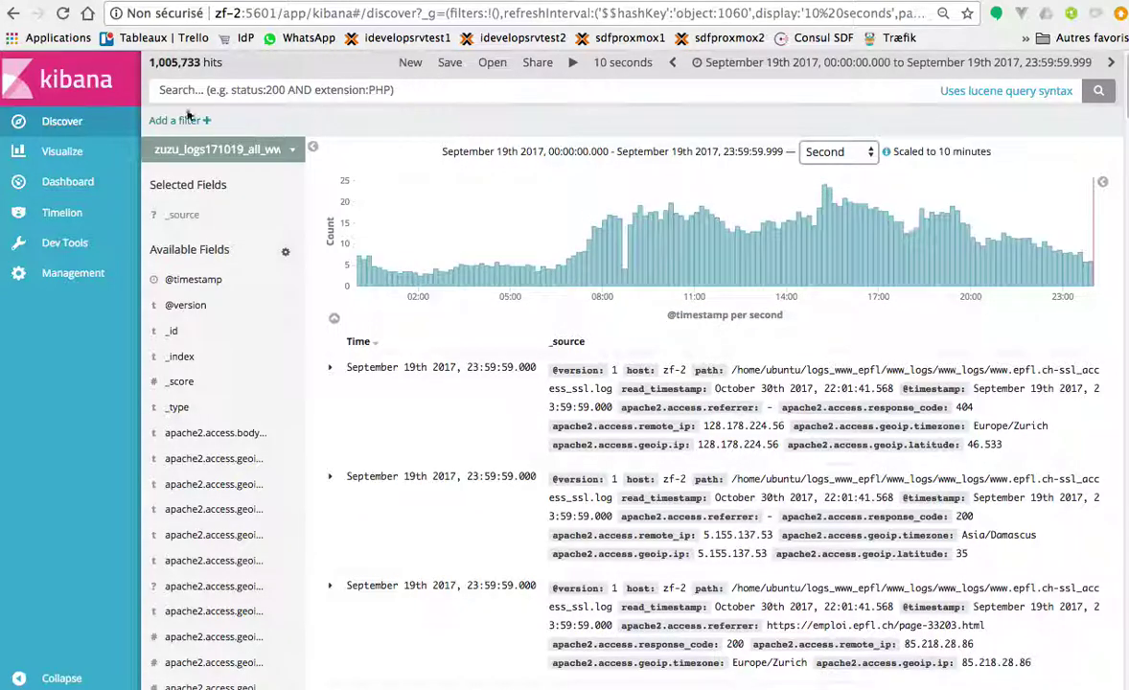
# Create a new pie visualization based on the index zuzu_logs171019_all_www_20171030.1628.
pyautogui.click(72, 152)
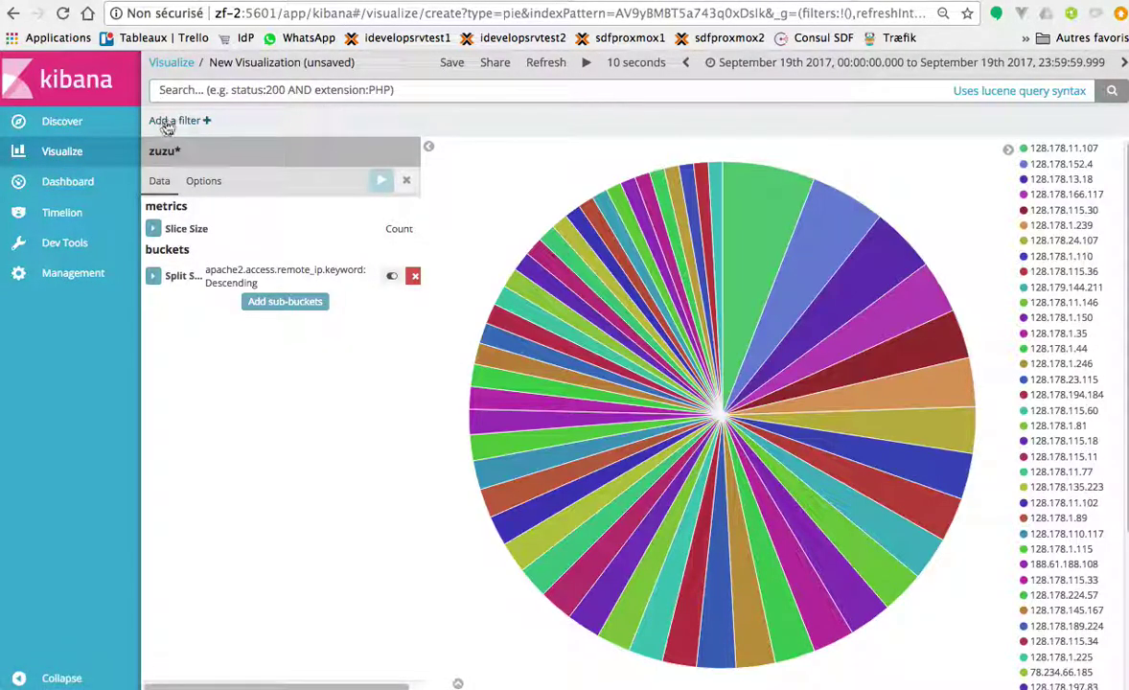
pyautogui.click(171, 65)
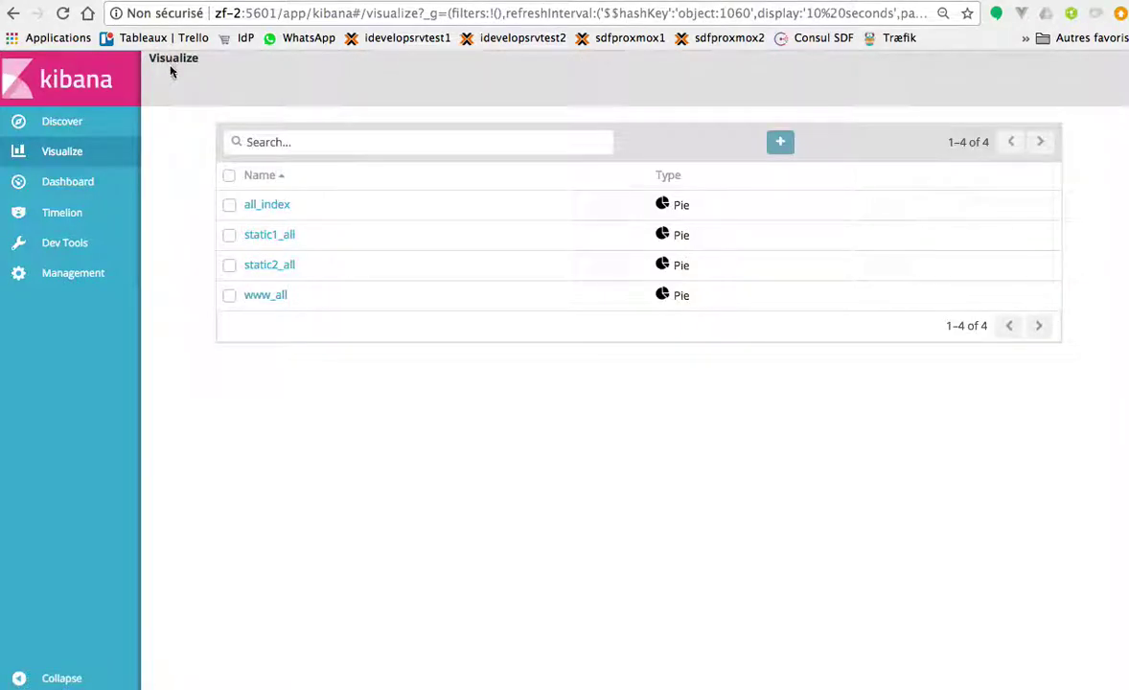
pyautogui.click(781, 144)
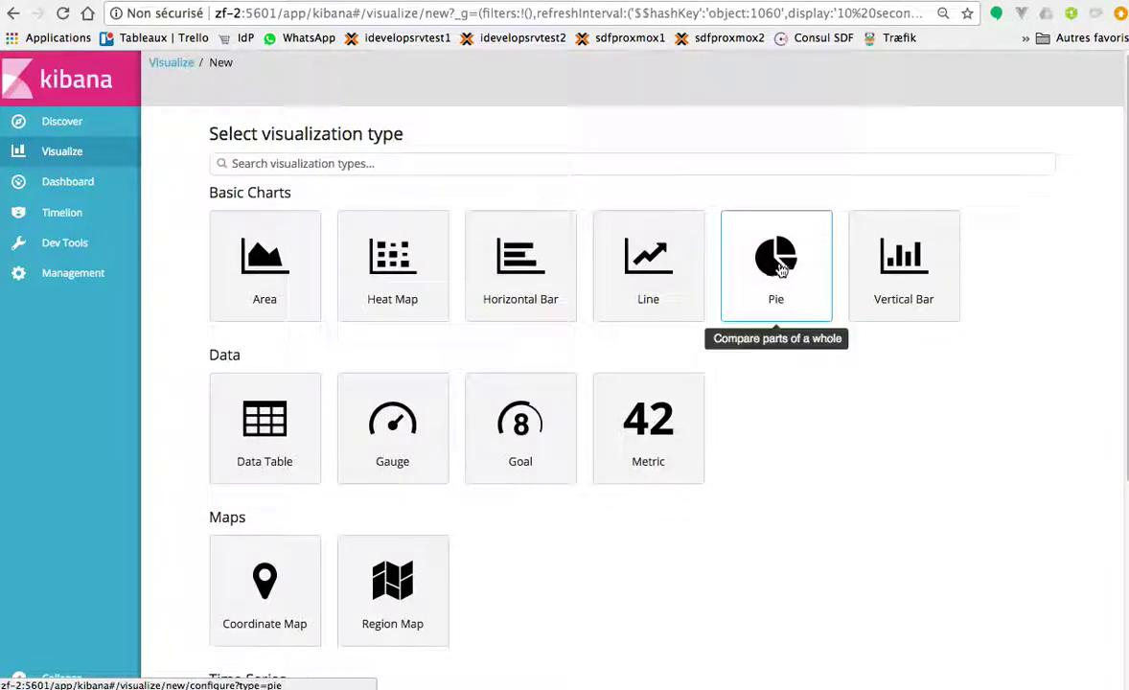
pyautogui.click(781, 270)
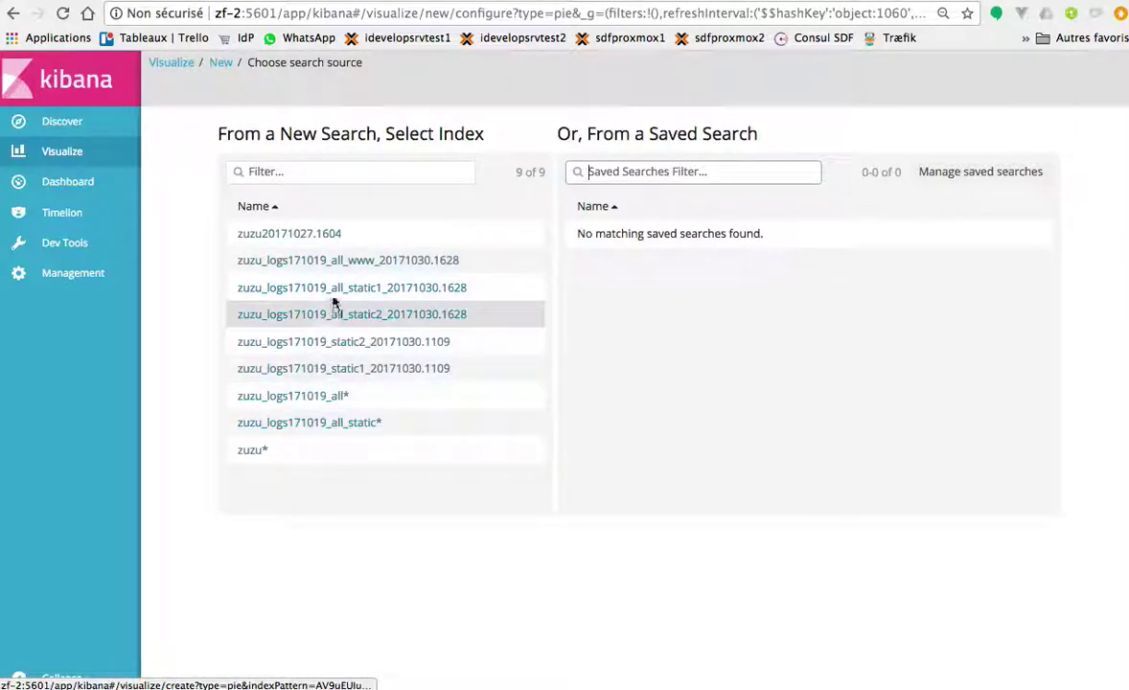
pyautogui.click(353, 266)
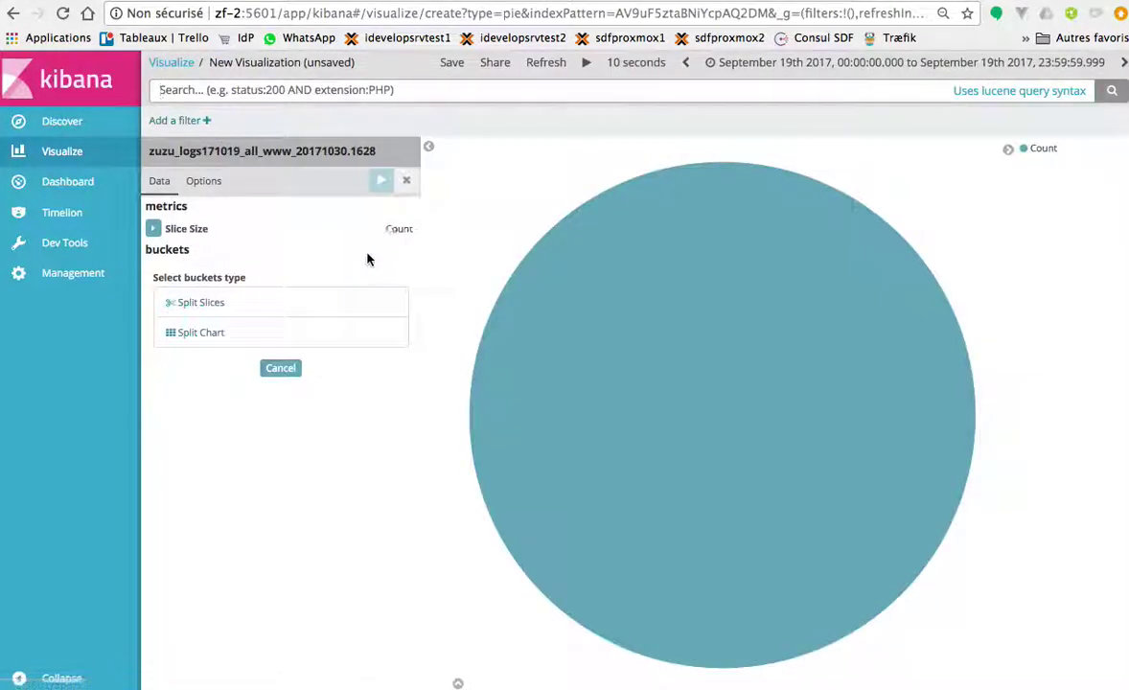
# Split the pie slices by a Terms aggregation on apache2.access.remote_ip.keyword with size 50 and apply the changes.
pyautogui.click(194, 304)
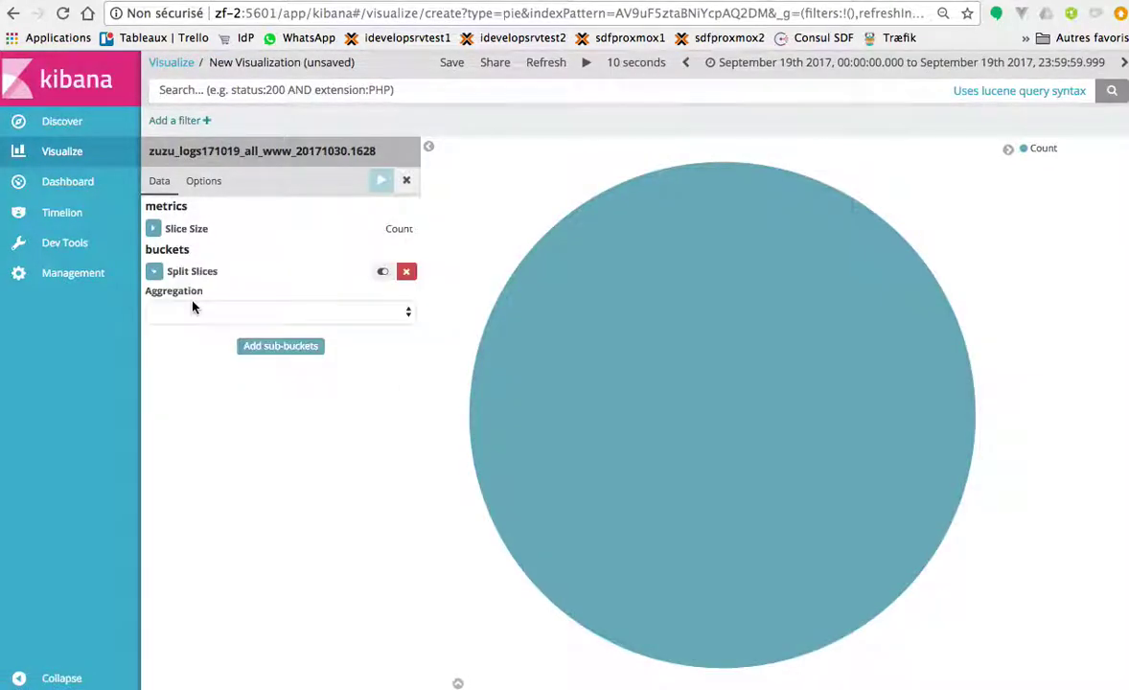
pyautogui.click(340, 314)
pyautogui.click(257, 404)
pyautogui.click(333, 367)
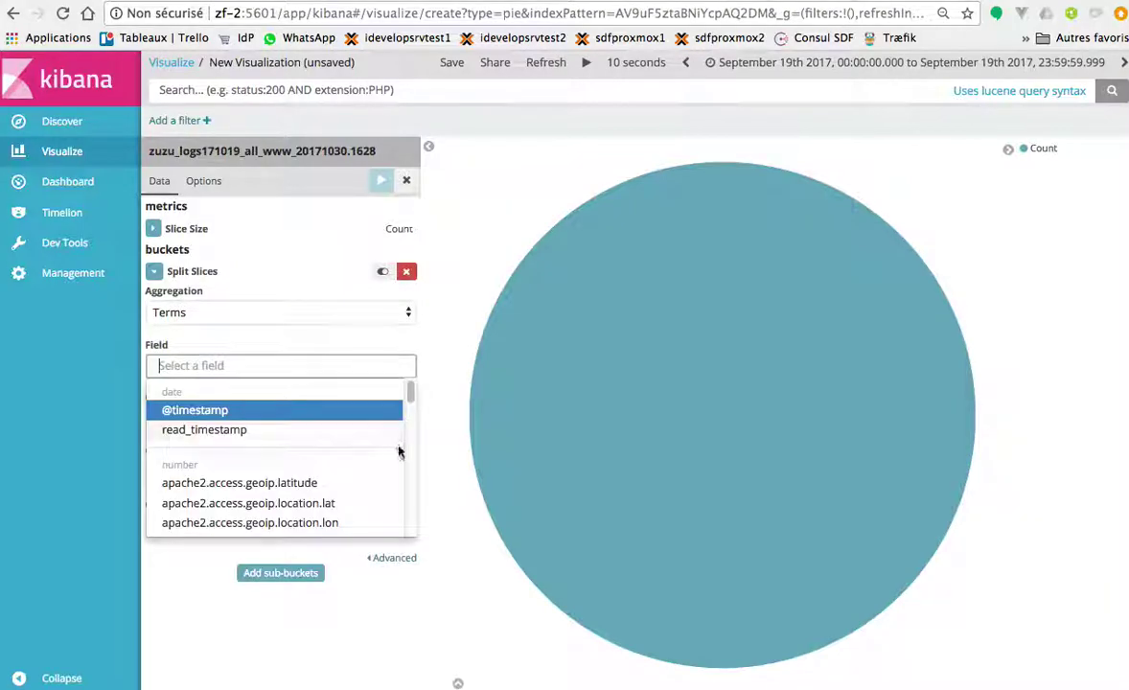
pyautogui.moveTo(412, 406); pyautogui.dragTo(403, 486)
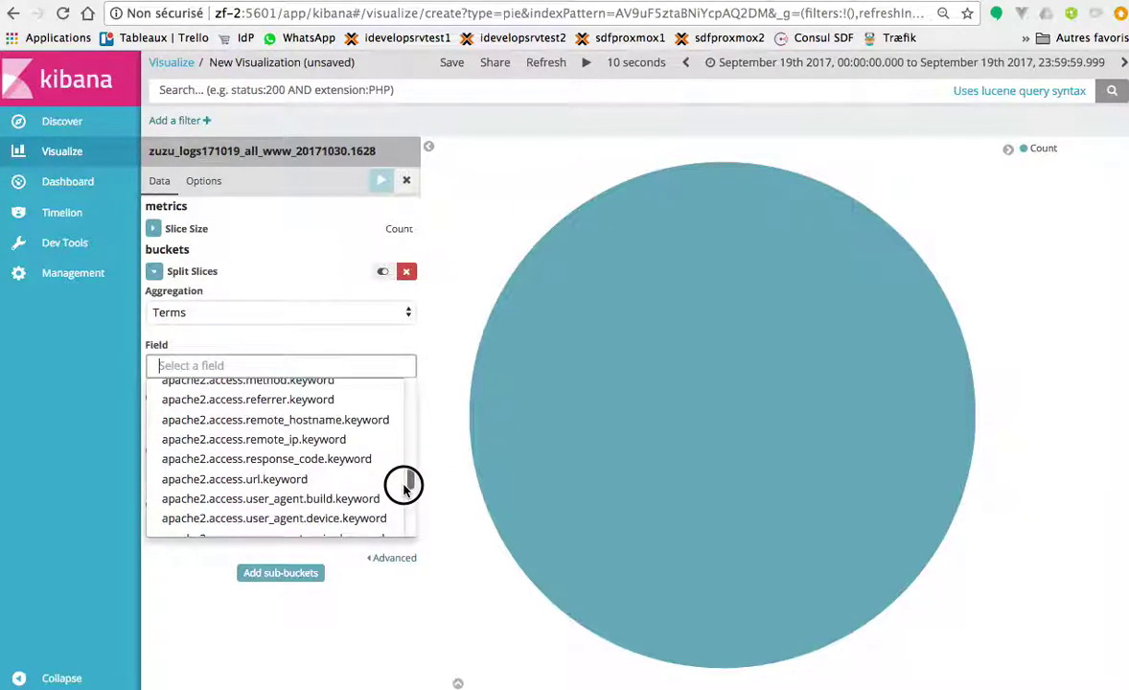
pyautogui.click(305, 438)
pyautogui.click(320, 472)
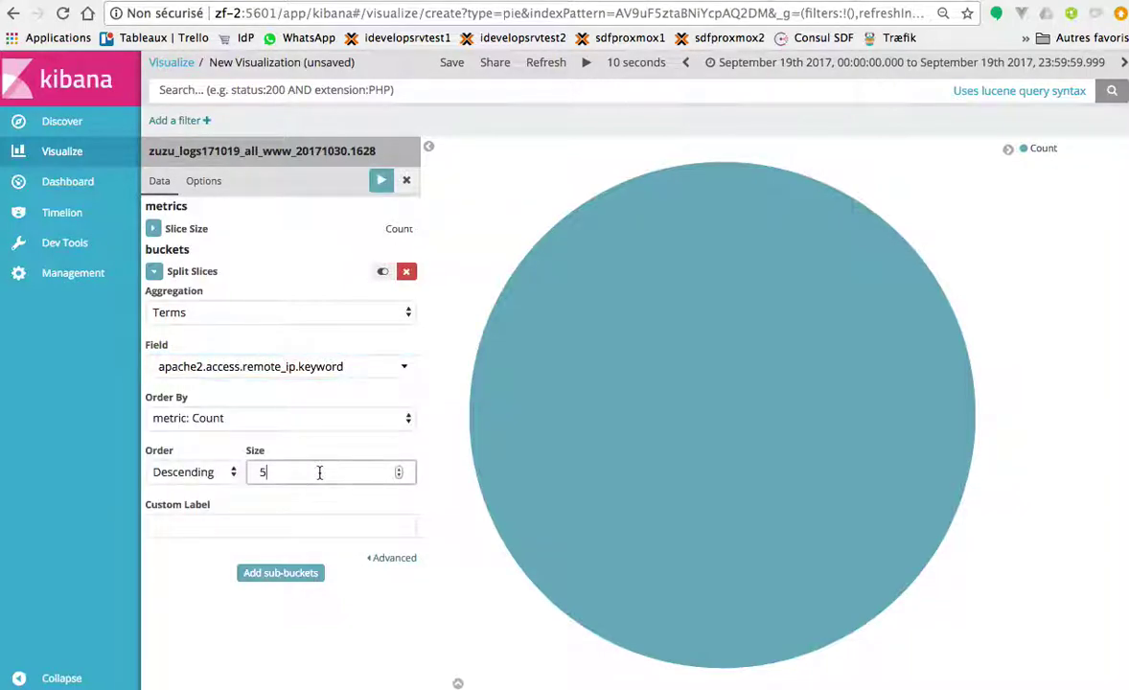
pyautogui.write('0')
pyautogui.click(380, 180)
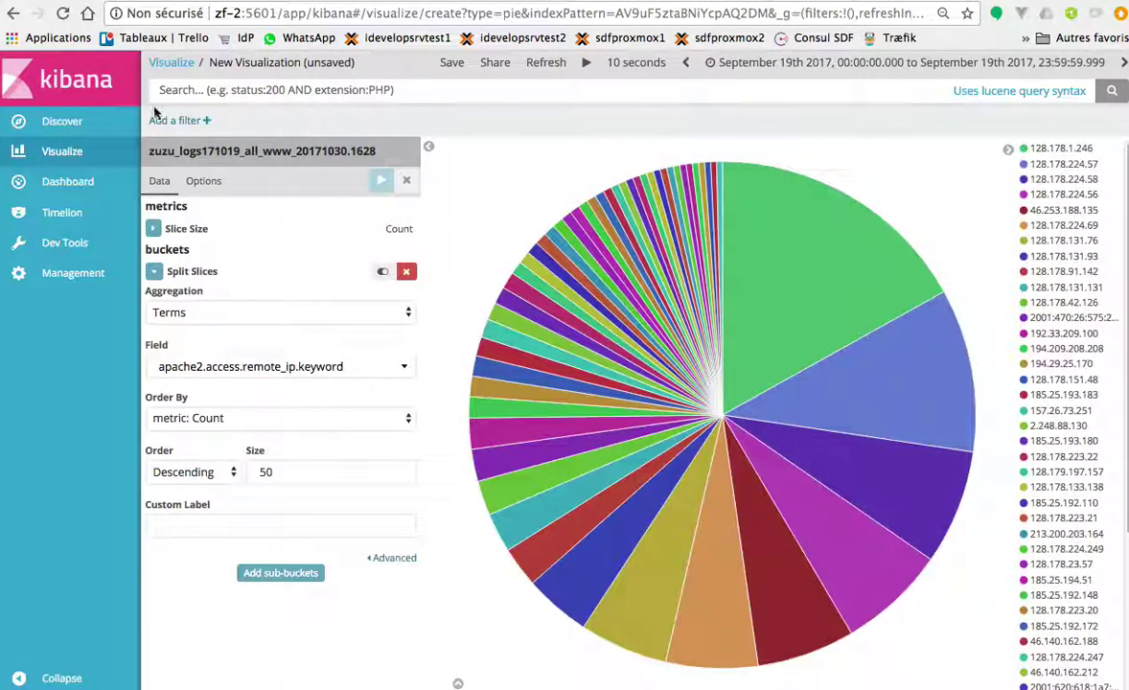
# Filter the pie chart to the remote IP 128.178.1.246 and pin that filter across the Kibana apps.
pyautogui.click(61, 121)
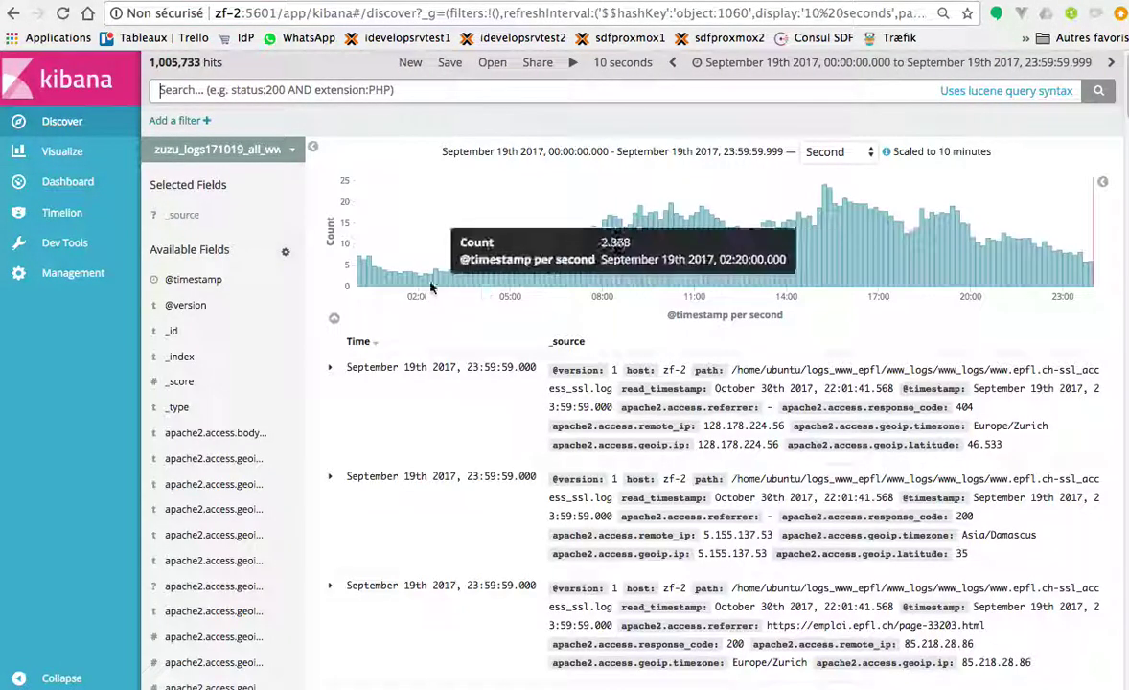
pyautogui.click(43, 152)
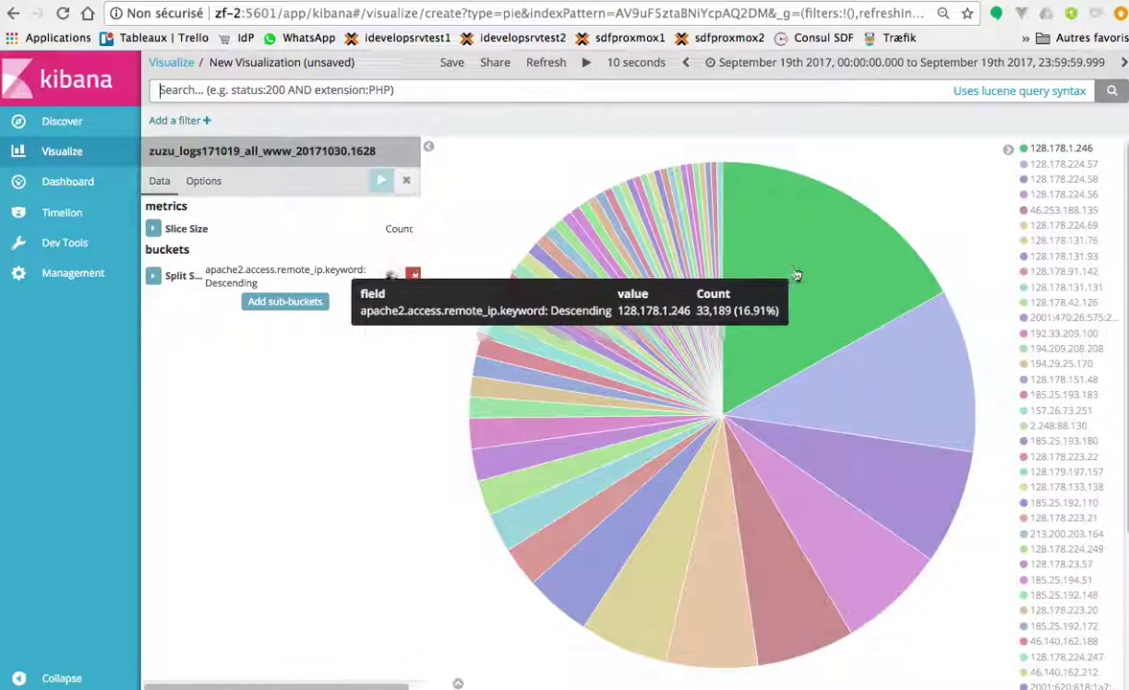
pyautogui.click(804, 279)
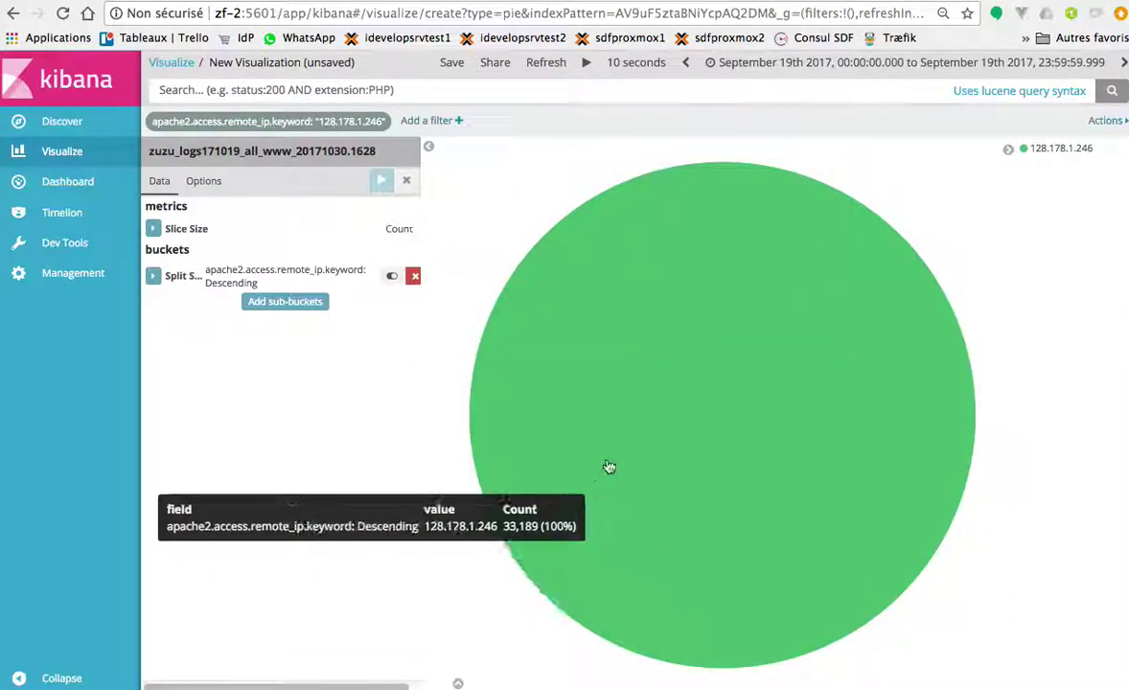
pyautogui.moveTo(220, 125)
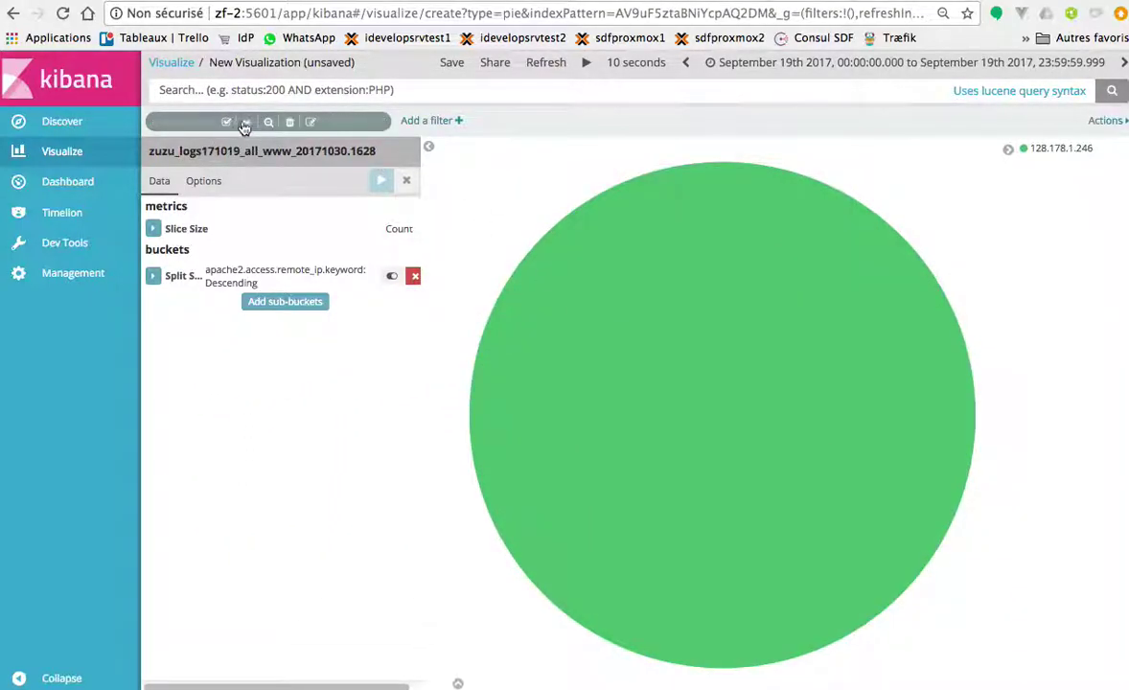
pyautogui.click(248, 125)
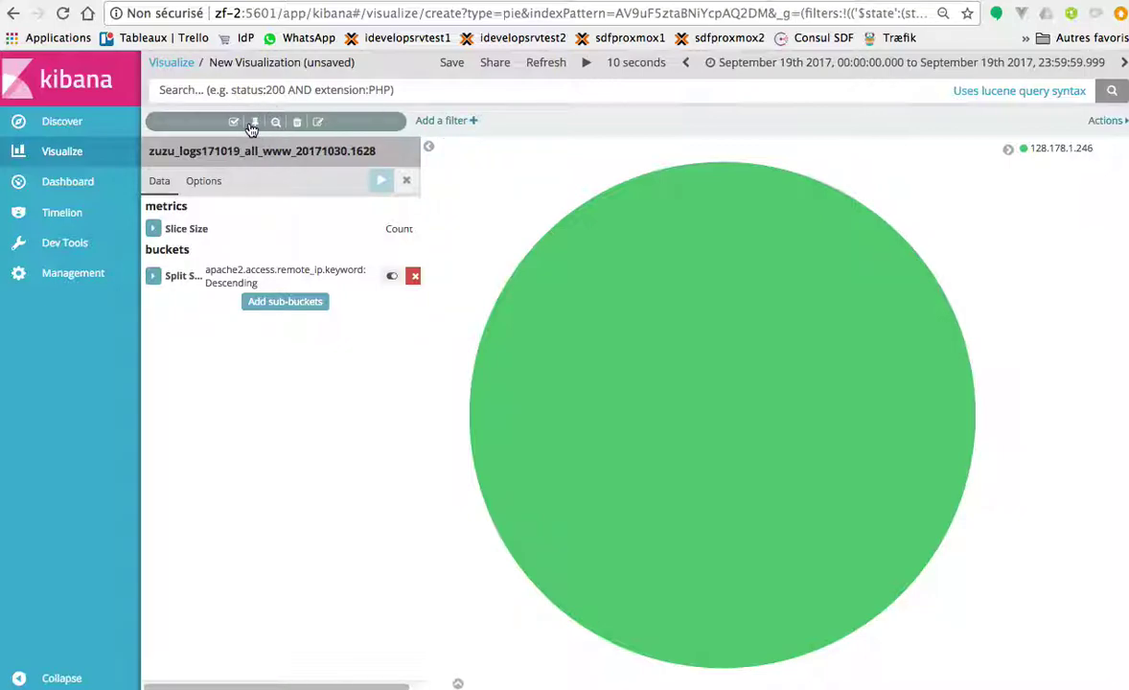
# Inspect the Discover histogram for the pinned remote IP, checking when its requests start and end.
pyautogui.click(71, 128)
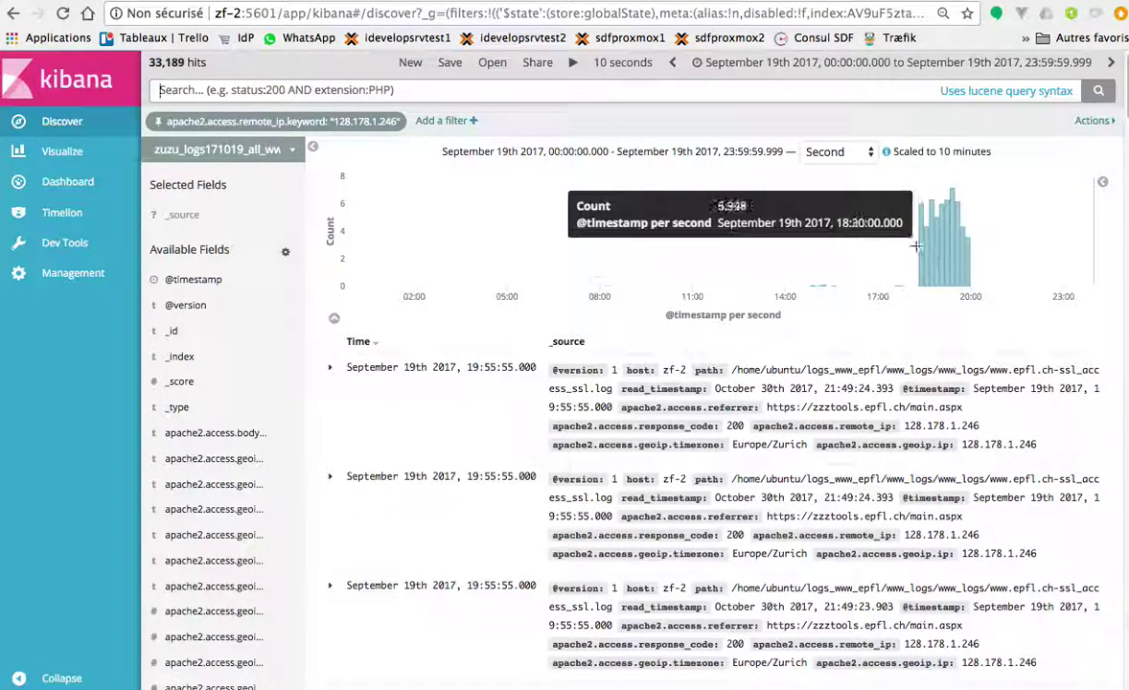
pyautogui.moveTo(921, 275)
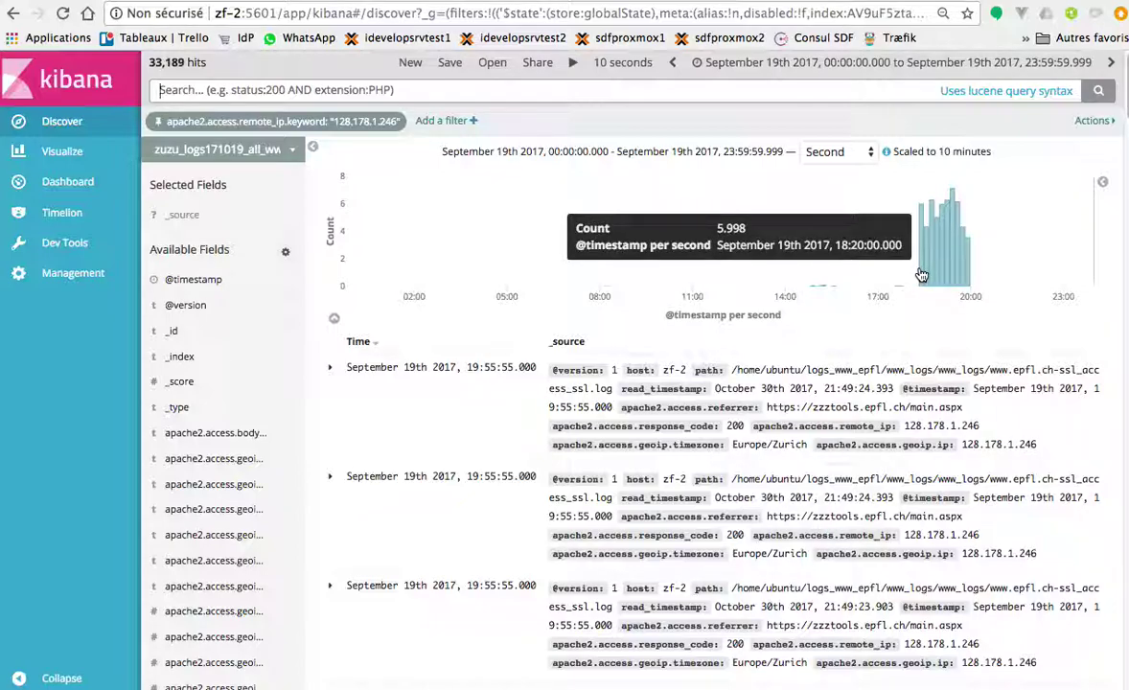
pyautogui.moveTo(970, 284)
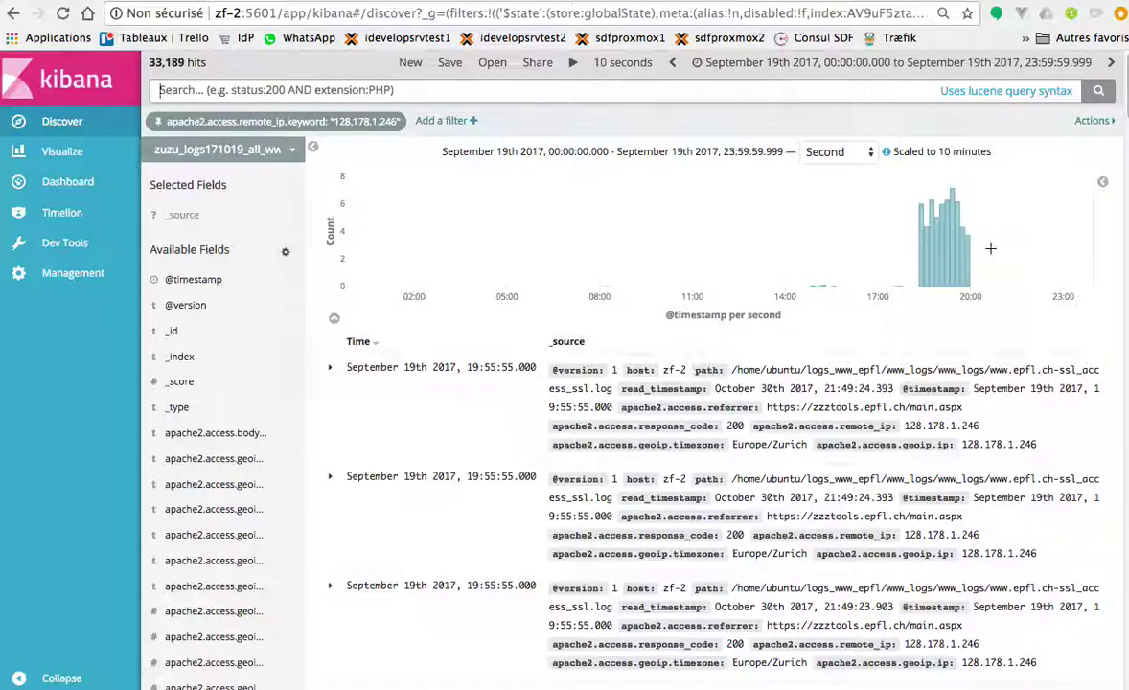
# Change the pie chart's Split Slices field to apache2.access.url.keyword and apply the change.
pyautogui.click(67, 152)
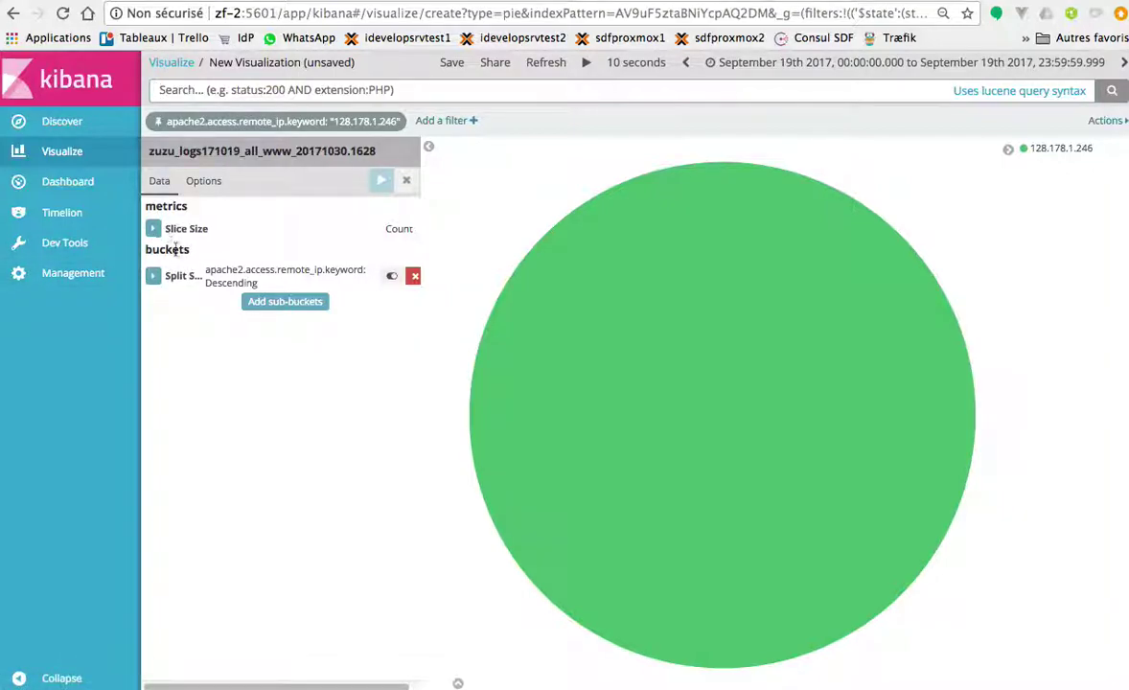
pyautogui.click(153, 276)
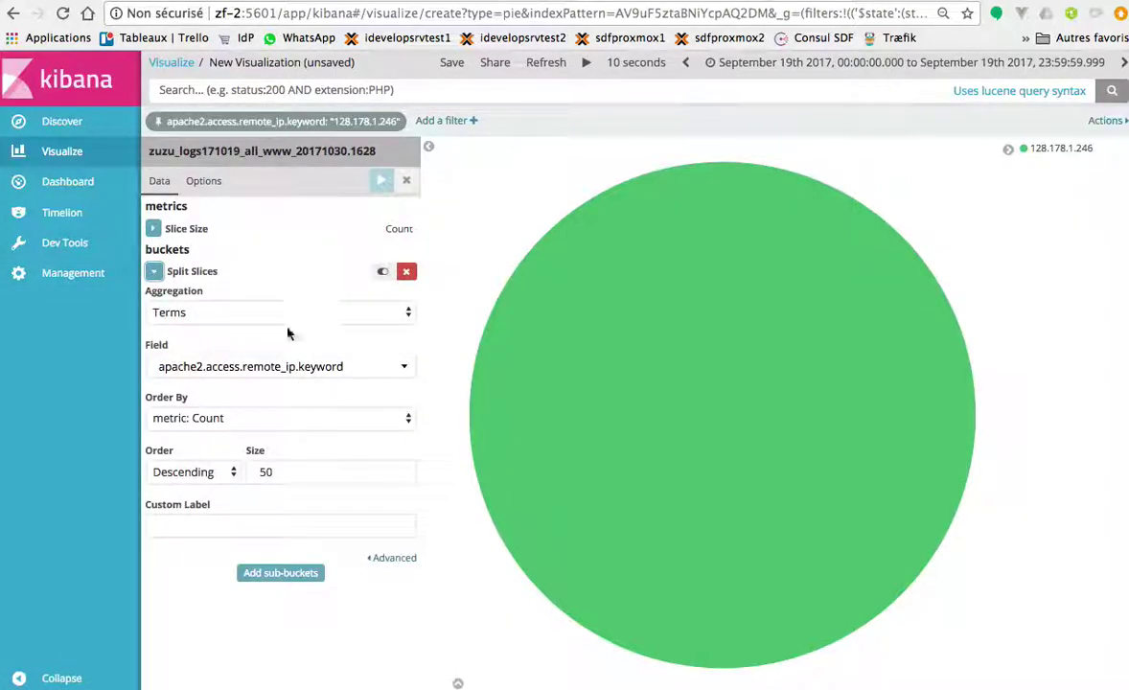
pyautogui.click(406, 368)
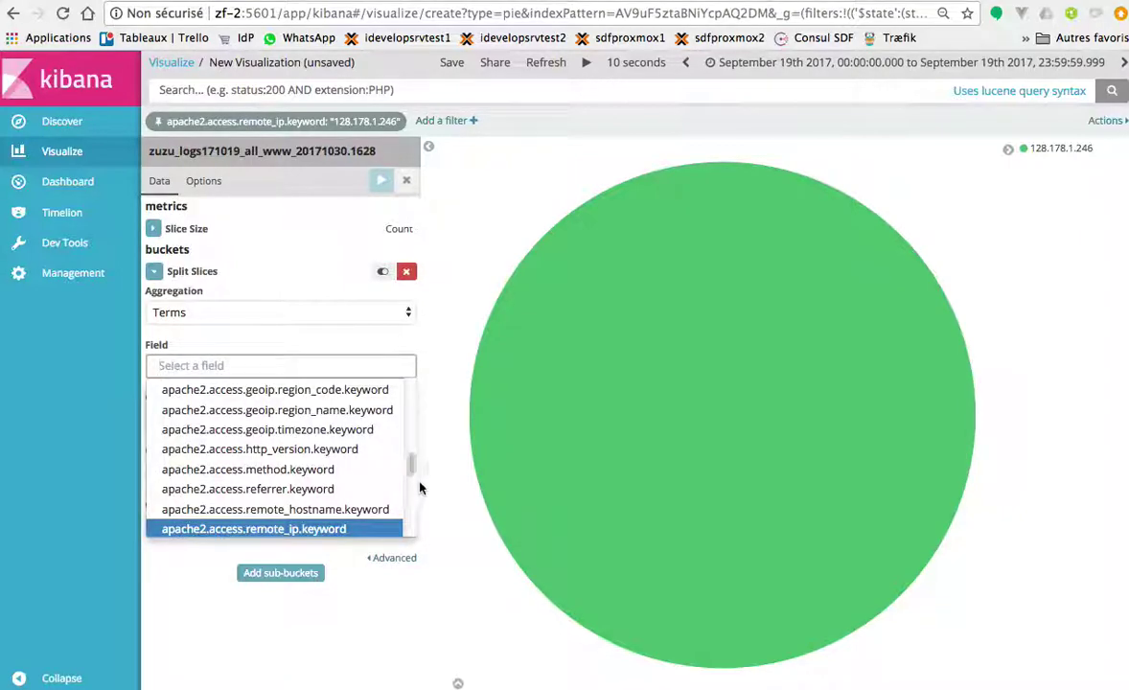
pyautogui.moveTo(410, 467); pyautogui.dragTo(410, 481)
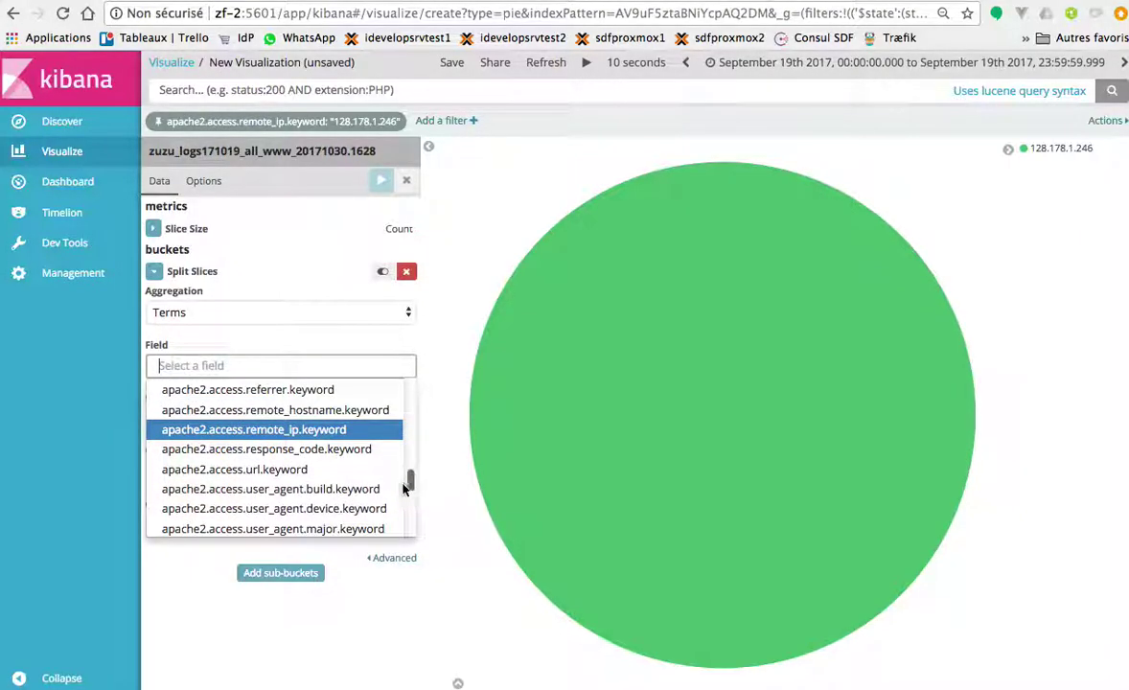
pyautogui.click(286, 471)
pyautogui.click(381, 181)
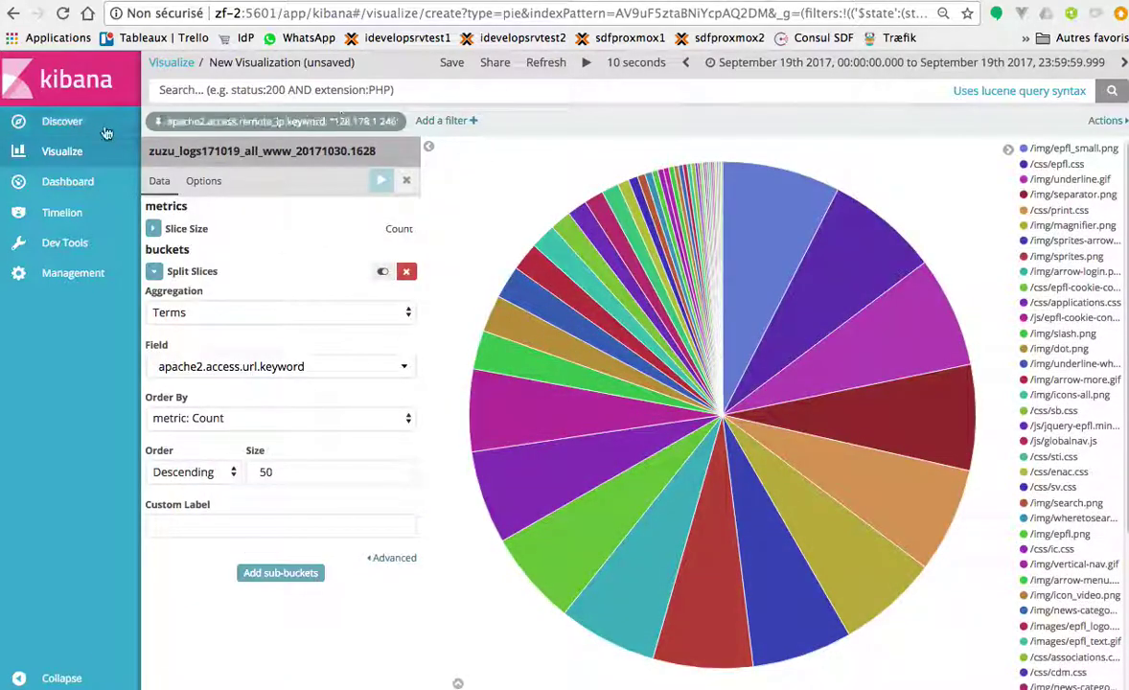
# Switch Discover to the index pattern zuzu_logs171019_all_static* and remove the pinned remote IP filter.
pyautogui.click(69, 125)
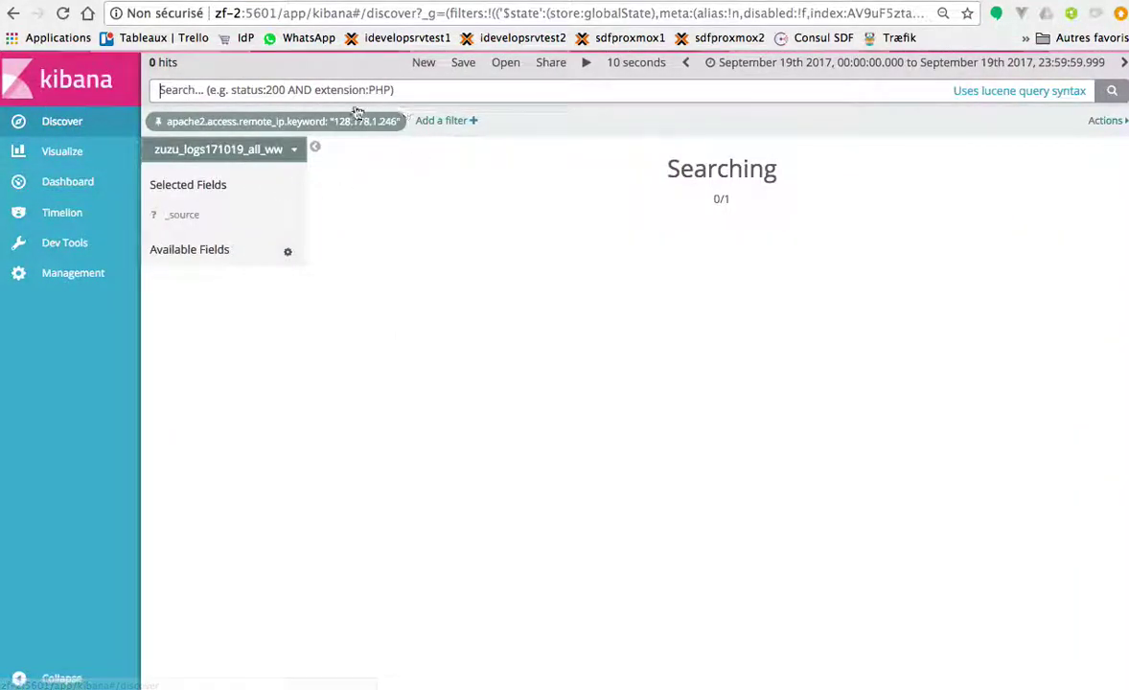
pyautogui.click(302, 144)
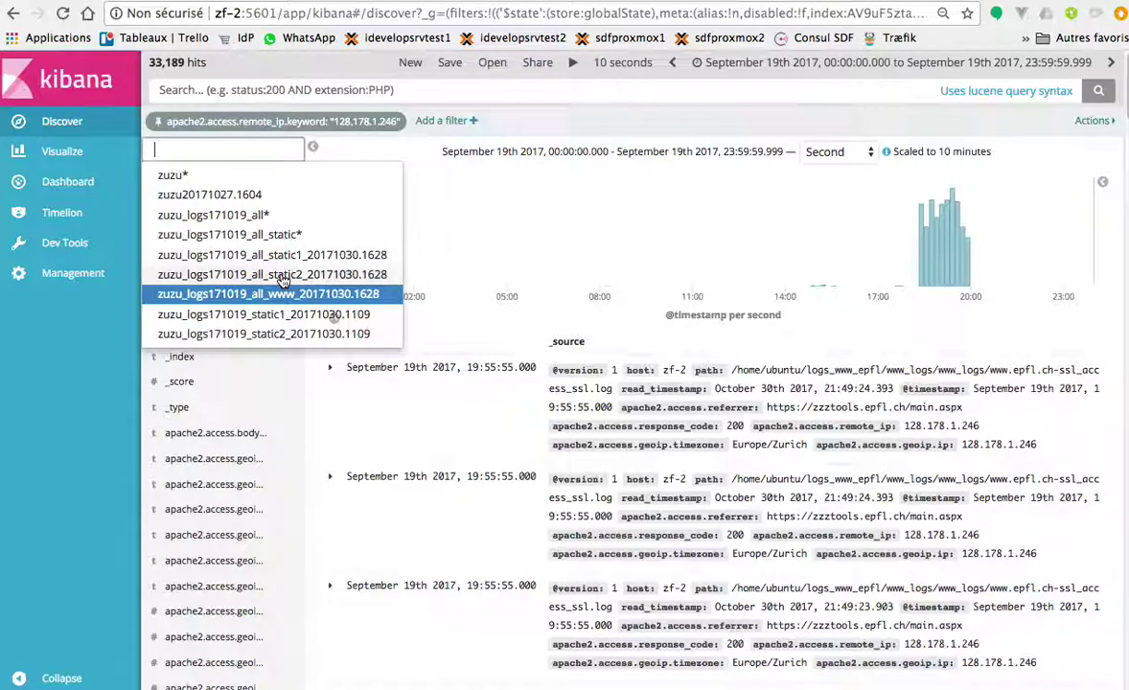
pyautogui.click(244, 235)
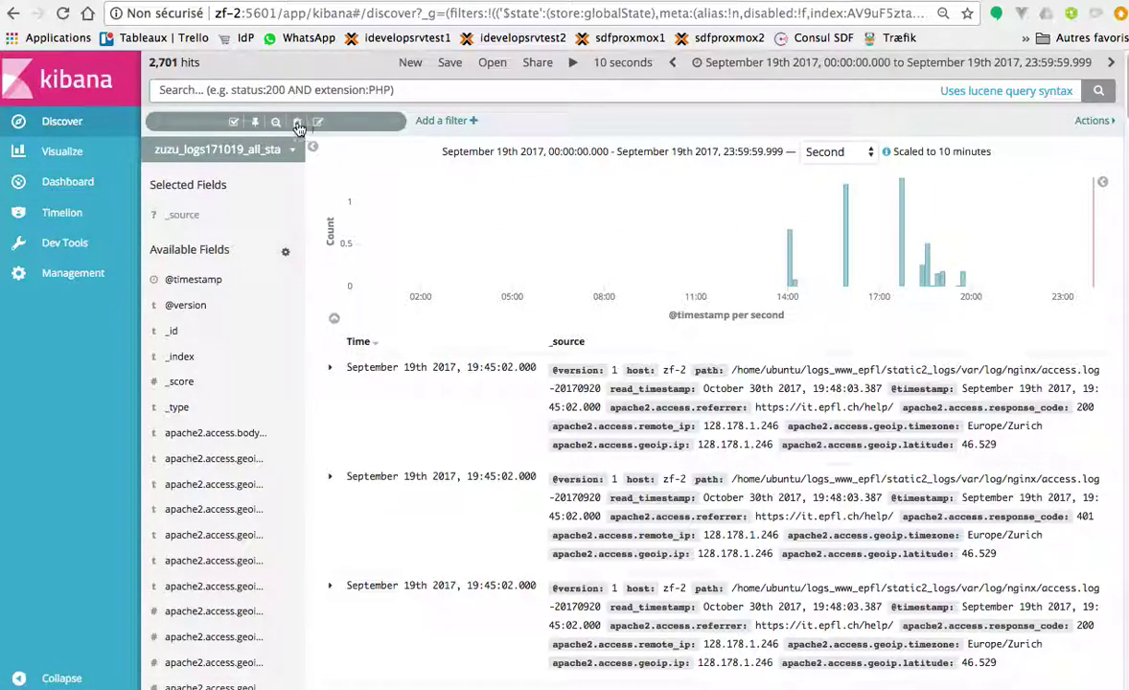
pyautogui.click(297, 123)
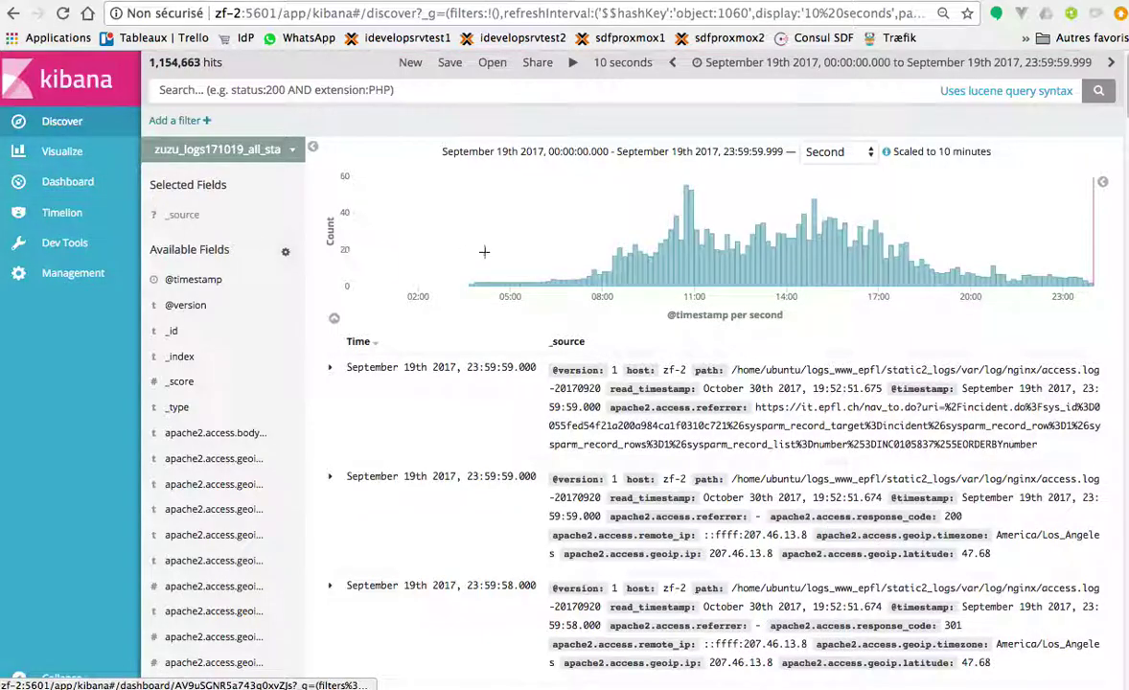
# Narrow the histogram in stages to the peak between 10:45:54 and 10:46:05 and check the tallest bar's count.
pyautogui.moveTo(673, 198); pyautogui.dragTo(713, 197)
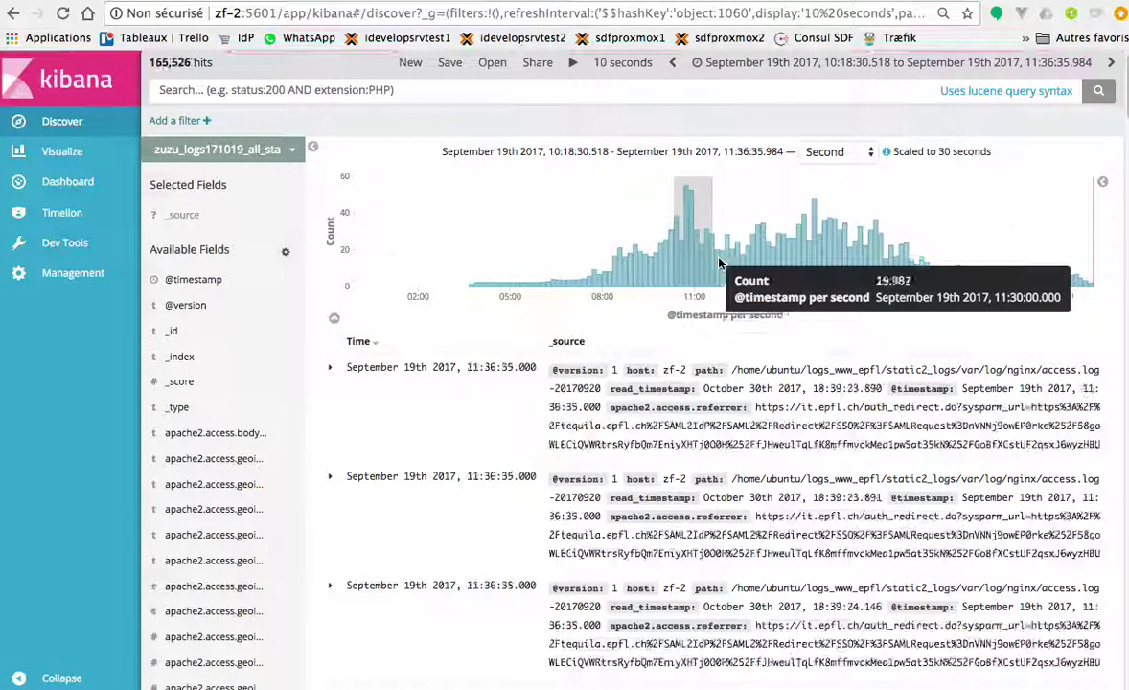
pyautogui.moveTo(601, 205)
pyautogui.mouseDown()
pyautogui.moveTo(625, 202)
pyautogui.moveTo(633, 212)
pyautogui.mouseUp()
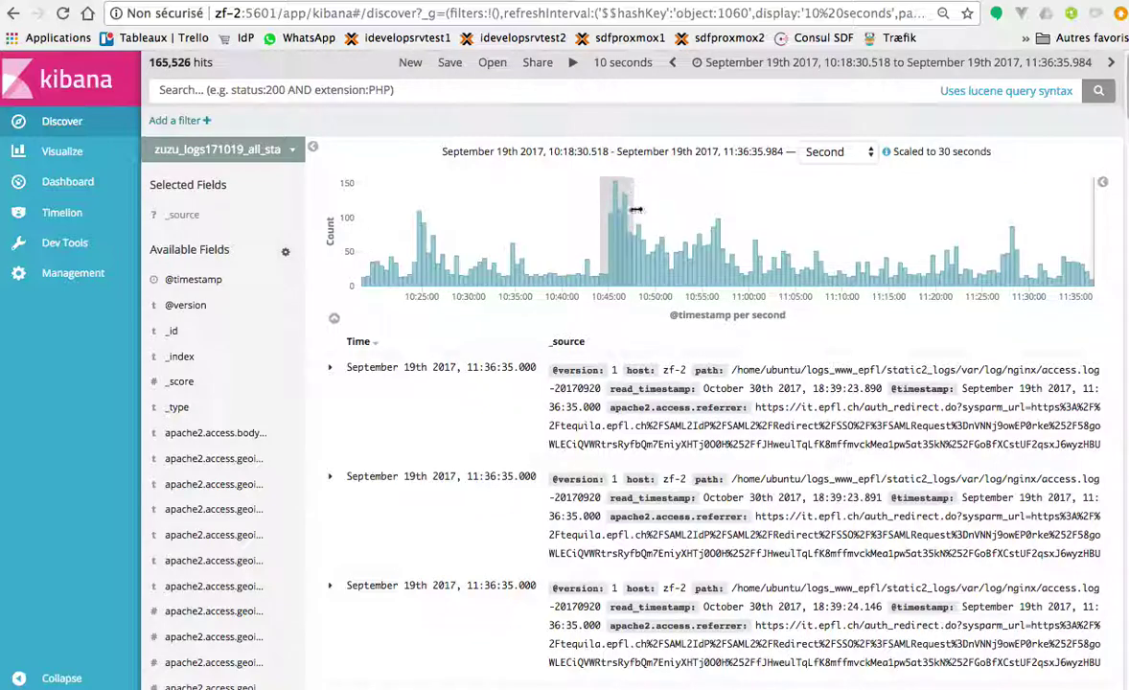
pyautogui.moveTo(736, 196); pyautogui.dragTo(775, 201)
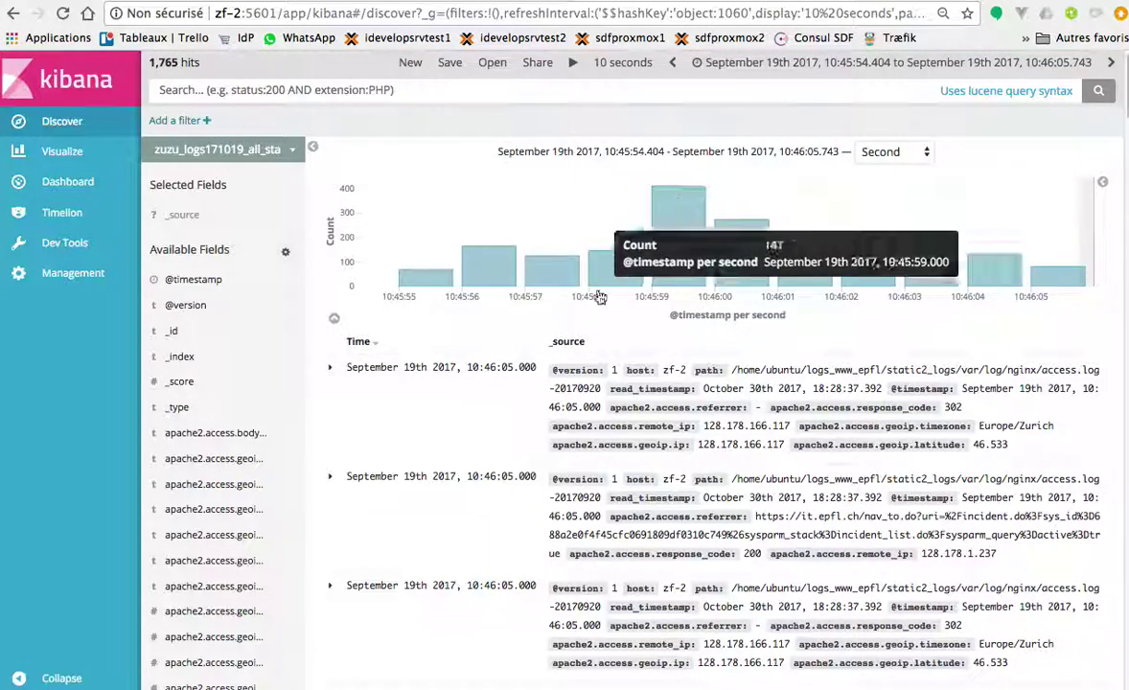
pyautogui.moveTo(676, 218)
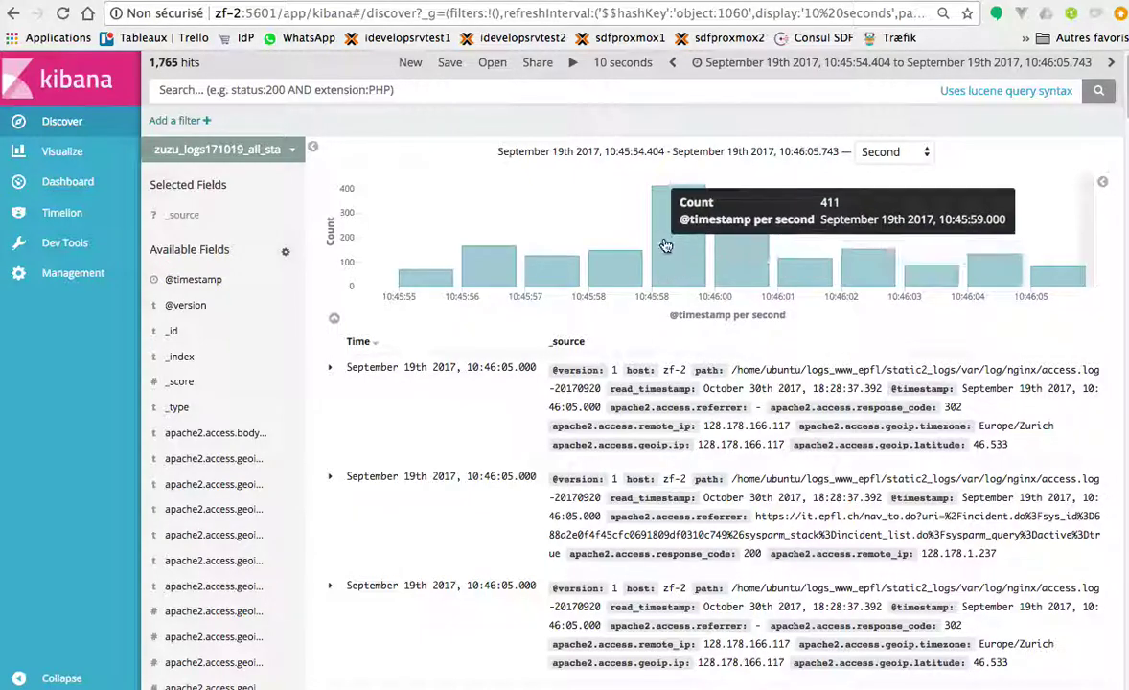
# Create a new pie visualization based on the index zuzu_logs171019_all_static2_20171030.1628.
pyautogui.click(43, 152)
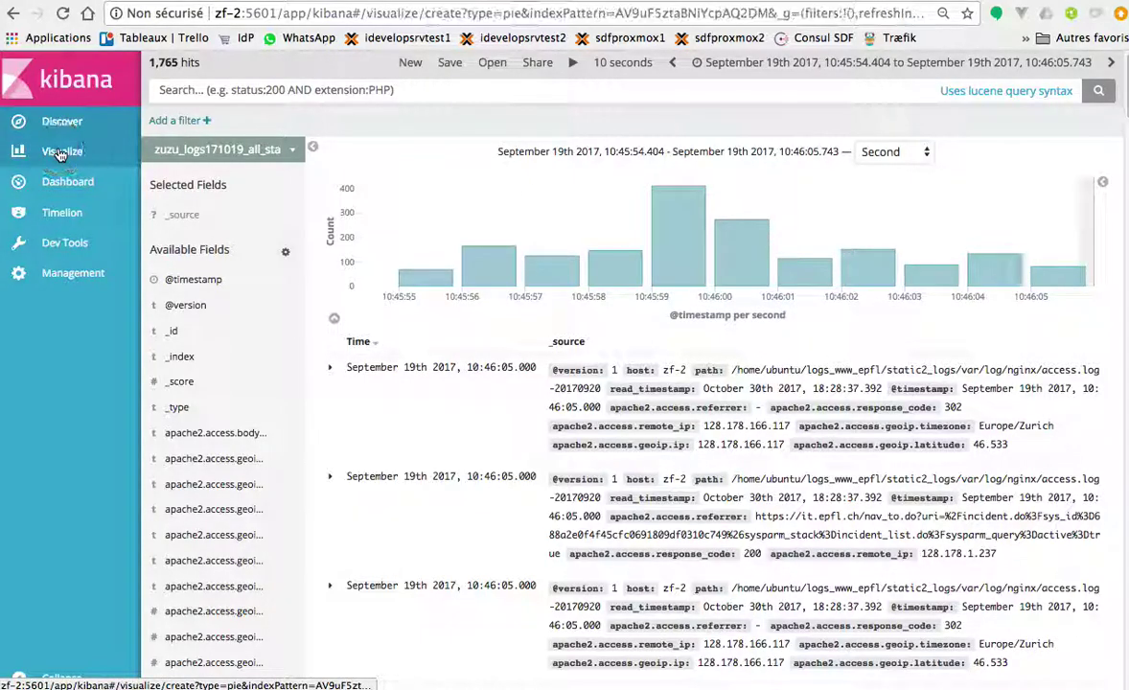
pyautogui.click(178, 68)
pyautogui.click(781, 140)
pyautogui.click(775, 254)
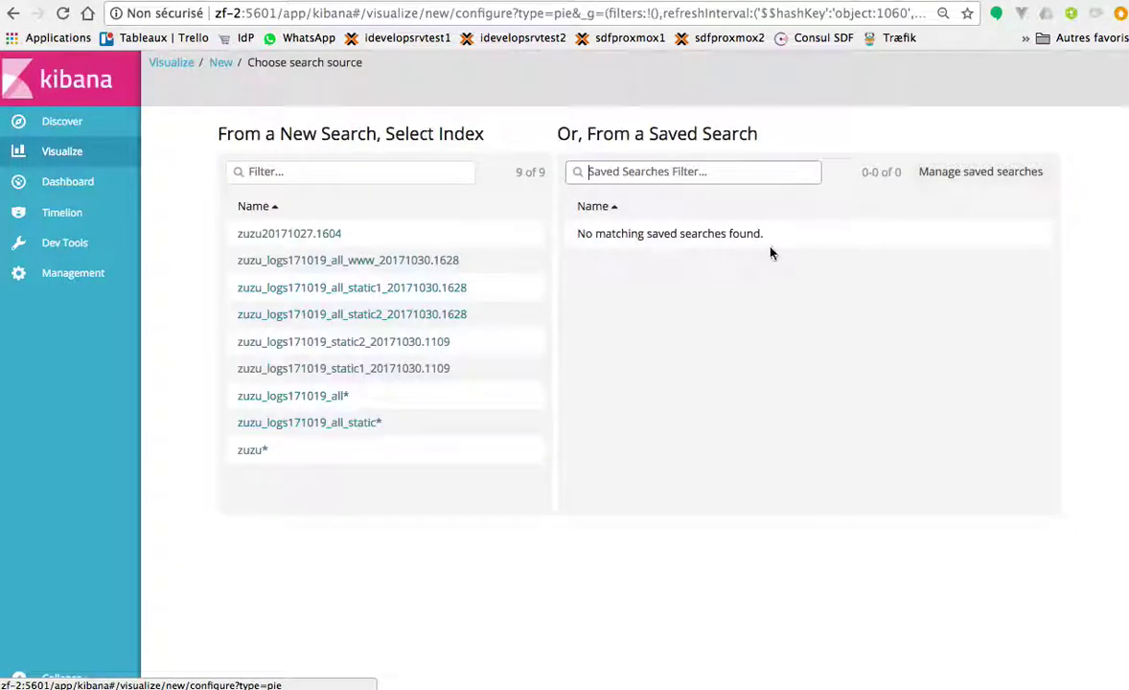
pyautogui.click(368, 316)
# Split the pie slices by a Terms aggregation on apache2.access.remote_hostname.keyword and apply the changes.
pyautogui.click(187, 305)
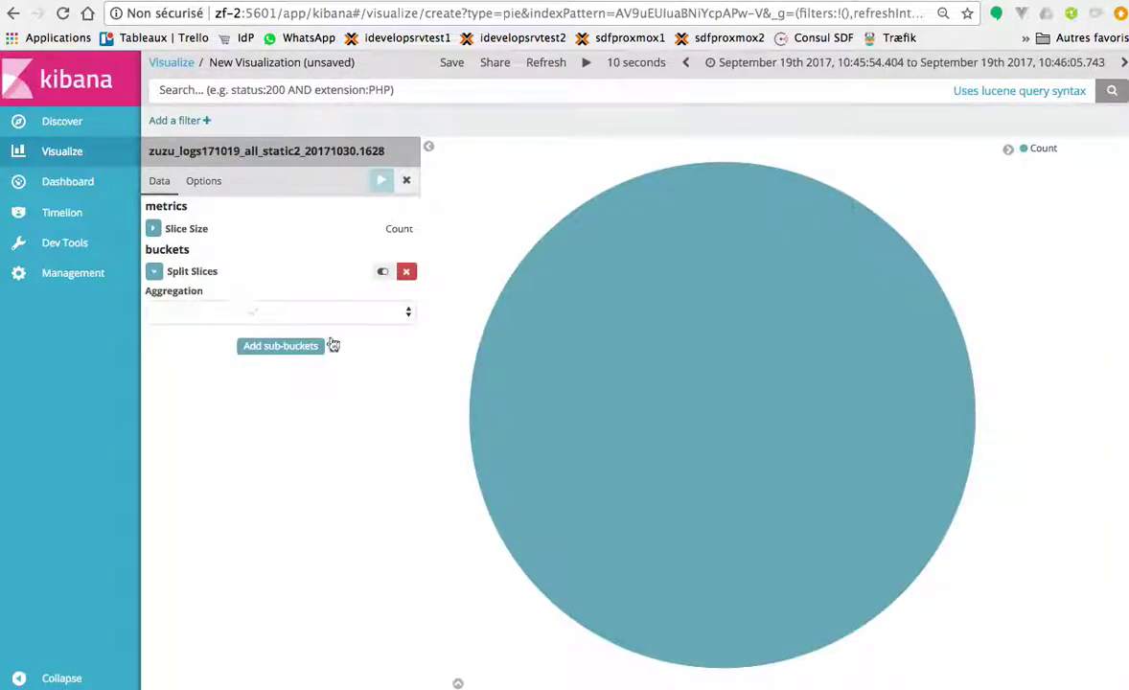
pyautogui.click(339, 317)
pyautogui.click(244, 396)
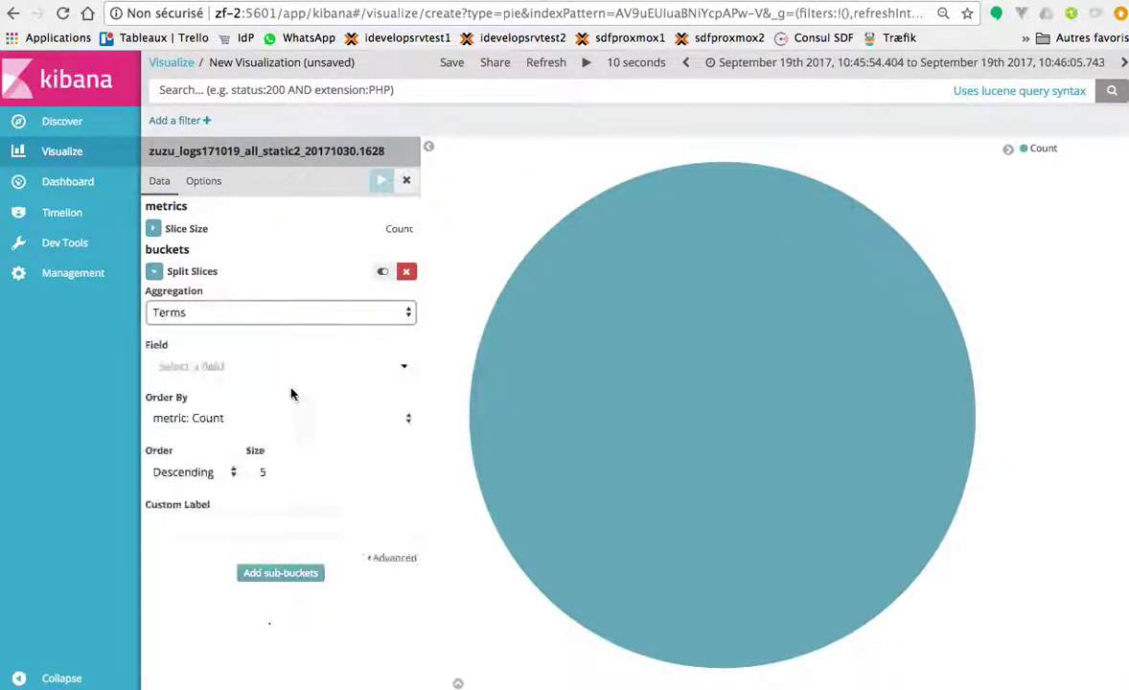
pyautogui.click(292, 367)
pyautogui.moveTo(408, 391); pyautogui.dragTo(392, 488)
pyautogui.click(343, 447)
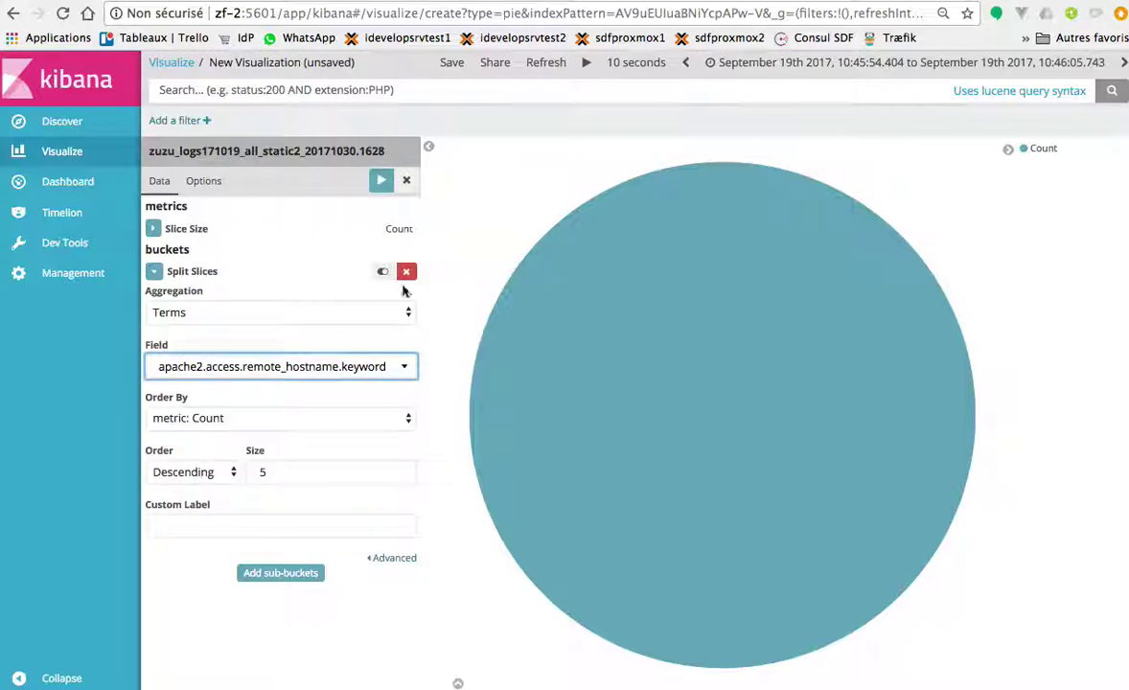
pyautogui.click(383, 184)
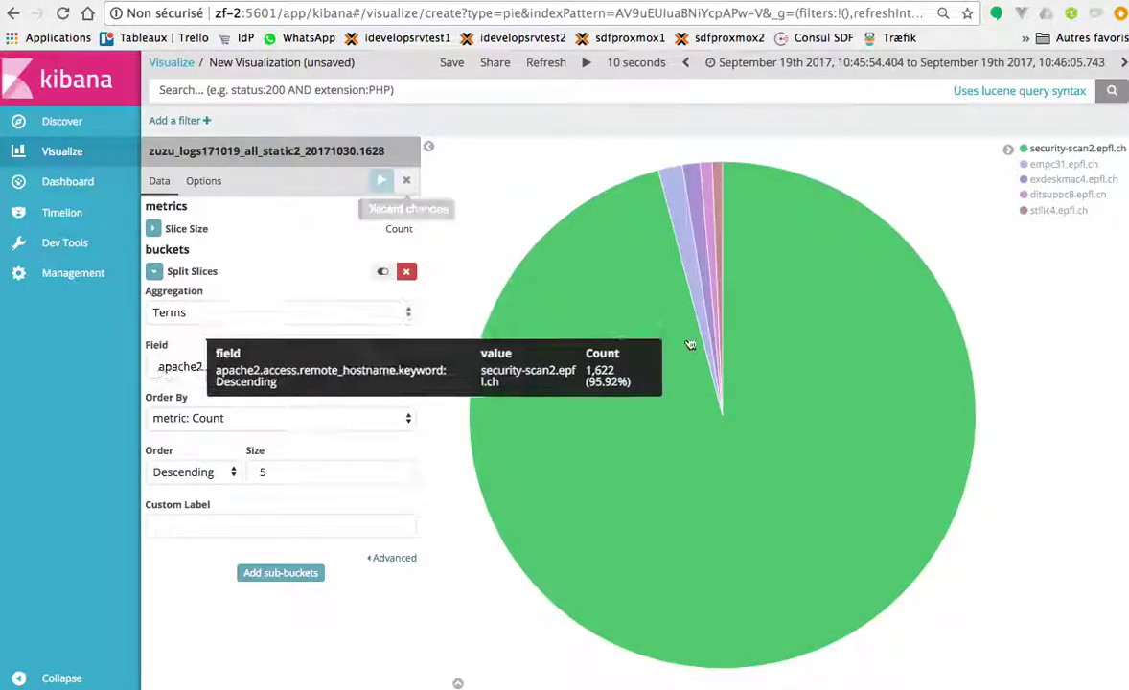
# Filter the pie chart to the remote hostname security-scan2.epfl.ch and pin that filter across the Kibana apps.
pyautogui.click(75, 123)
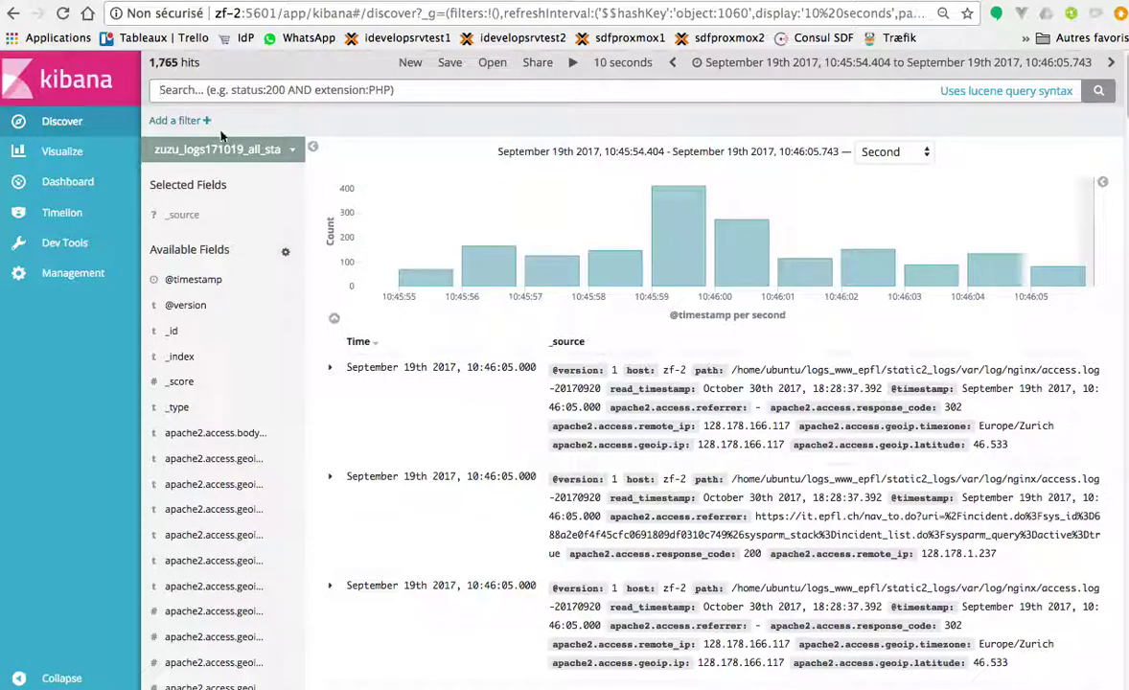
pyautogui.click(73, 158)
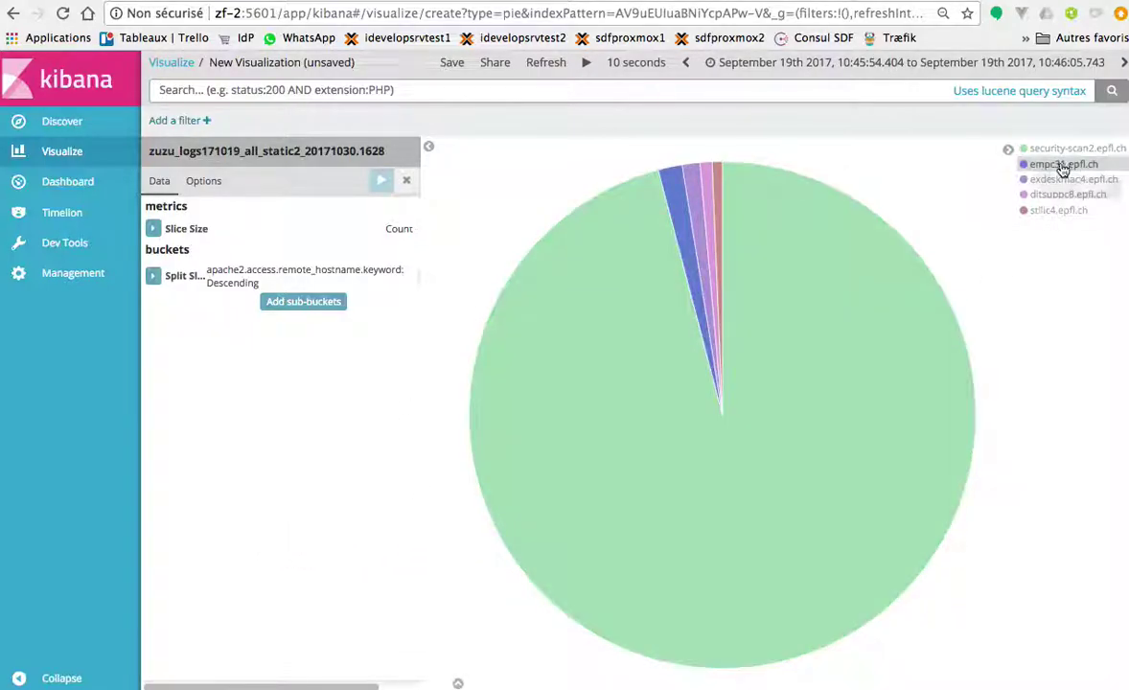
pyautogui.click(880, 379)
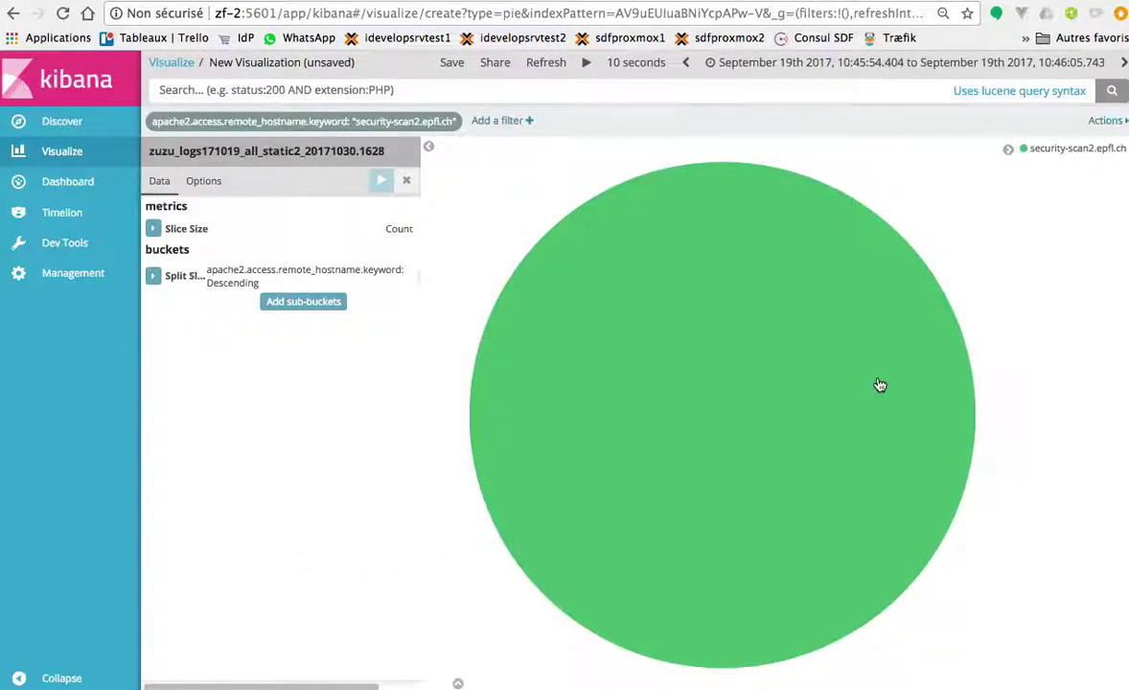
pyautogui.moveTo(259, 129)
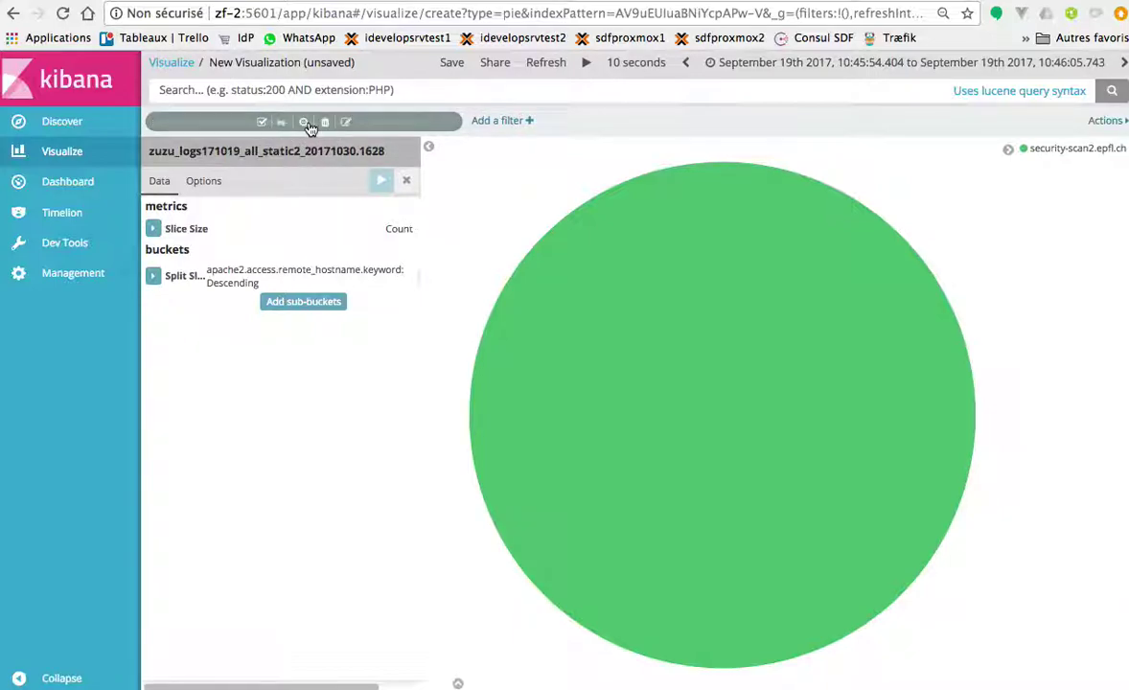
pyautogui.click(282, 123)
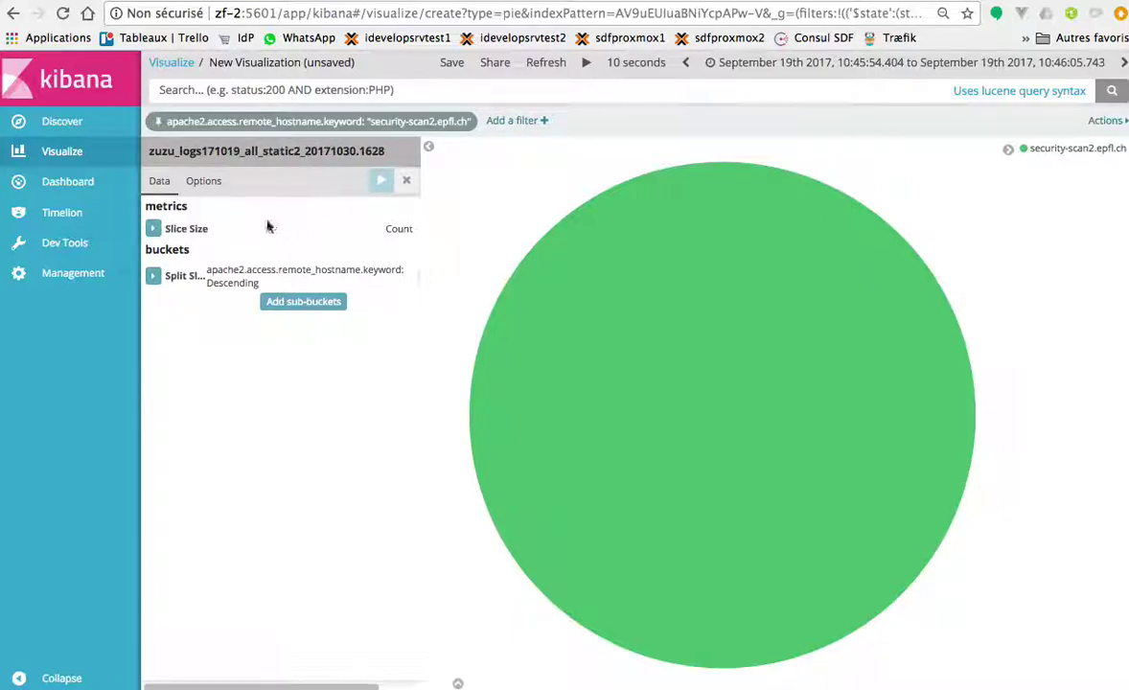
# Widen the Discover time range to the whole of September 19th, 2017 for the pinned hostname.
pyautogui.click(49, 125)
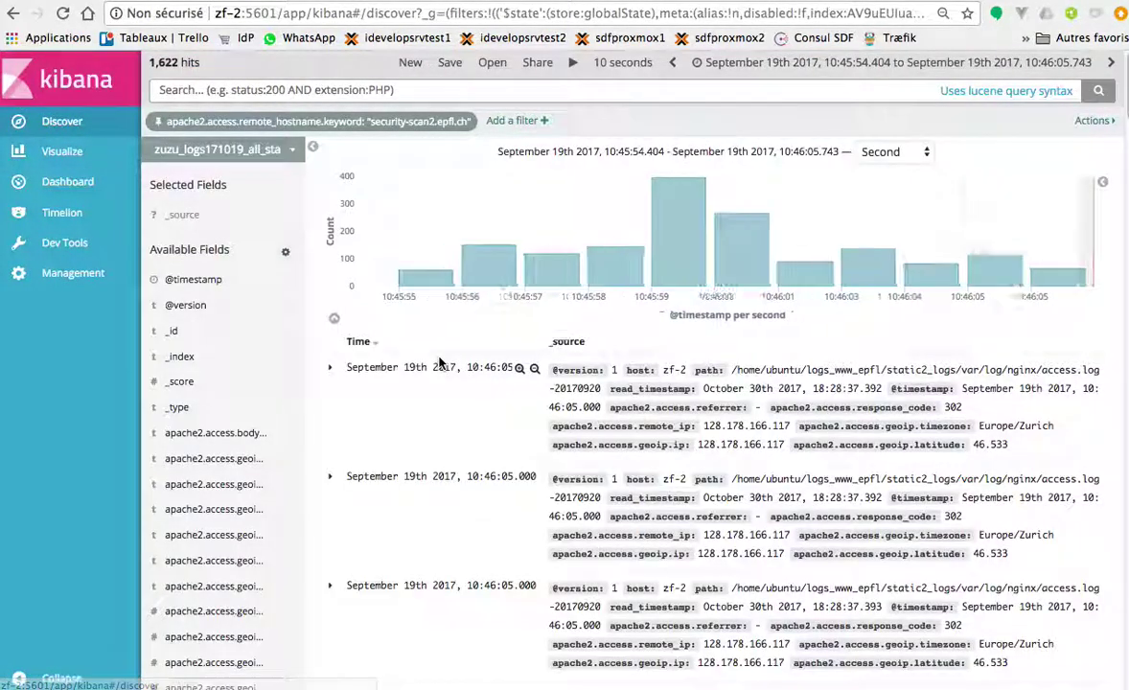
pyautogui.click(868, 60)
pyautogui.click(403, 313)
pyautogui.click(607, 314)
pyautogui.click(764, 143)
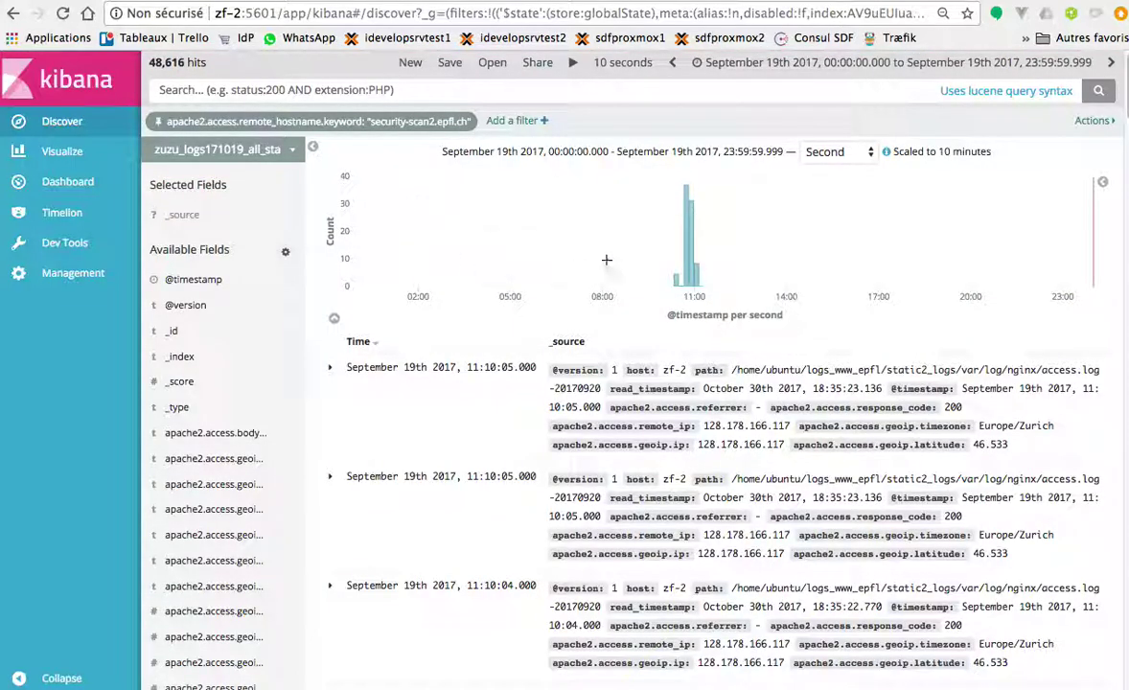
# Set the histogram interval to Hourly and check the count of the tallest bar.
pyautogui.click(832, 151)
pyautogui.click(835, 123)
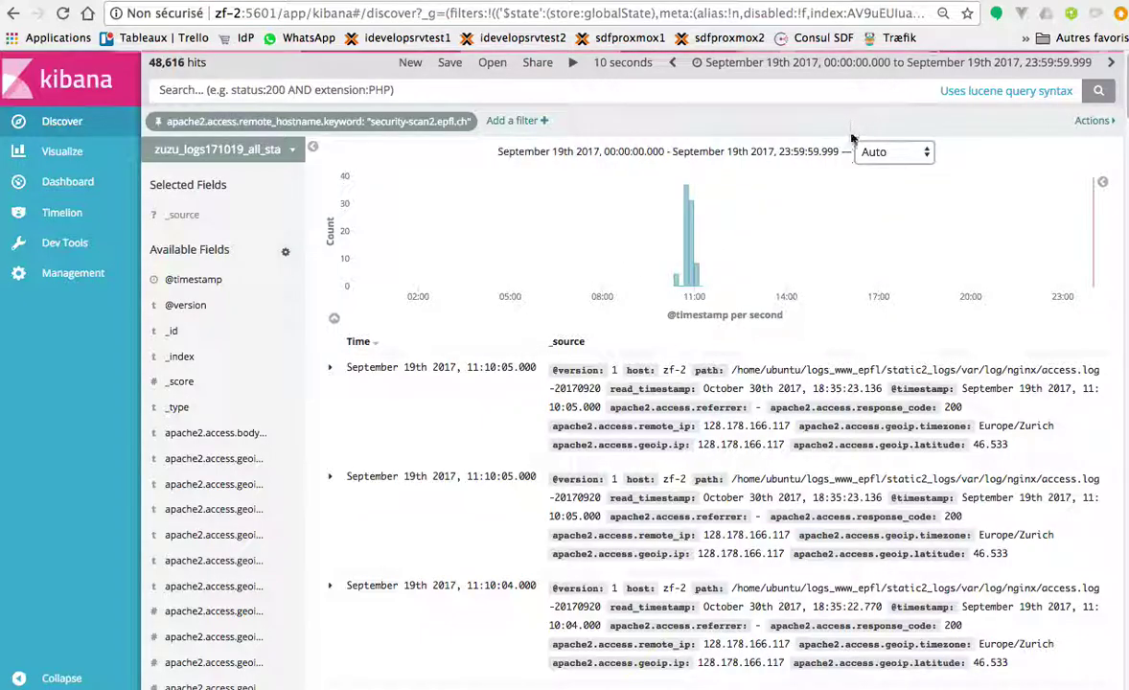
pyautogui.click(895, 152)
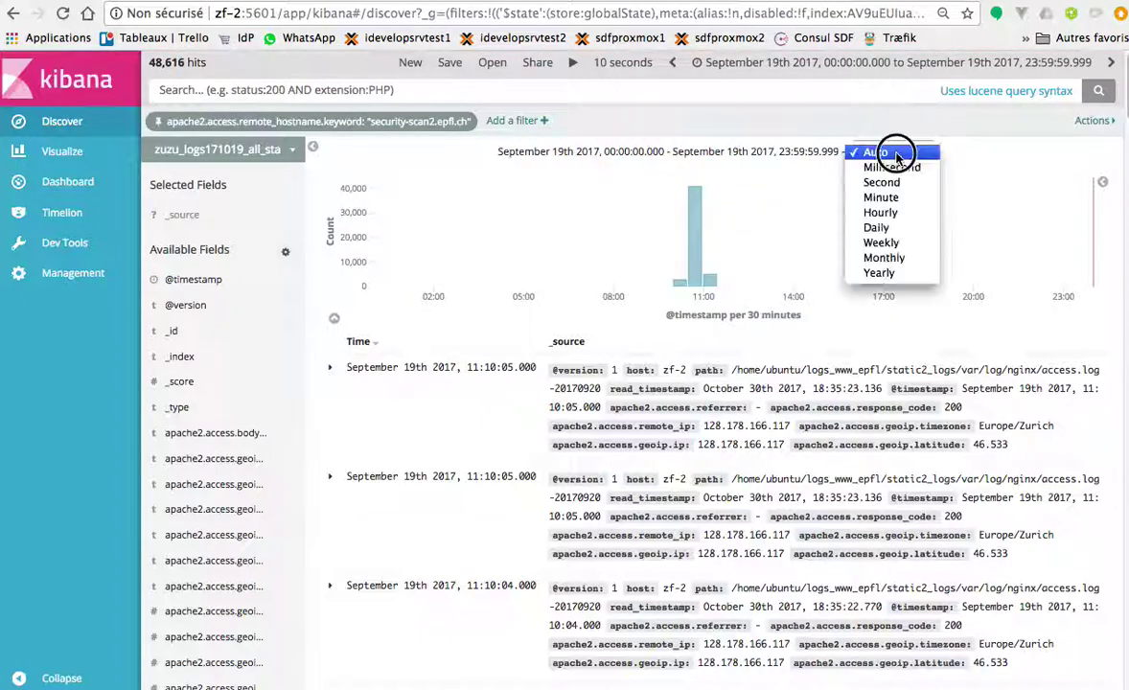
pyautogui.click(897, 217)
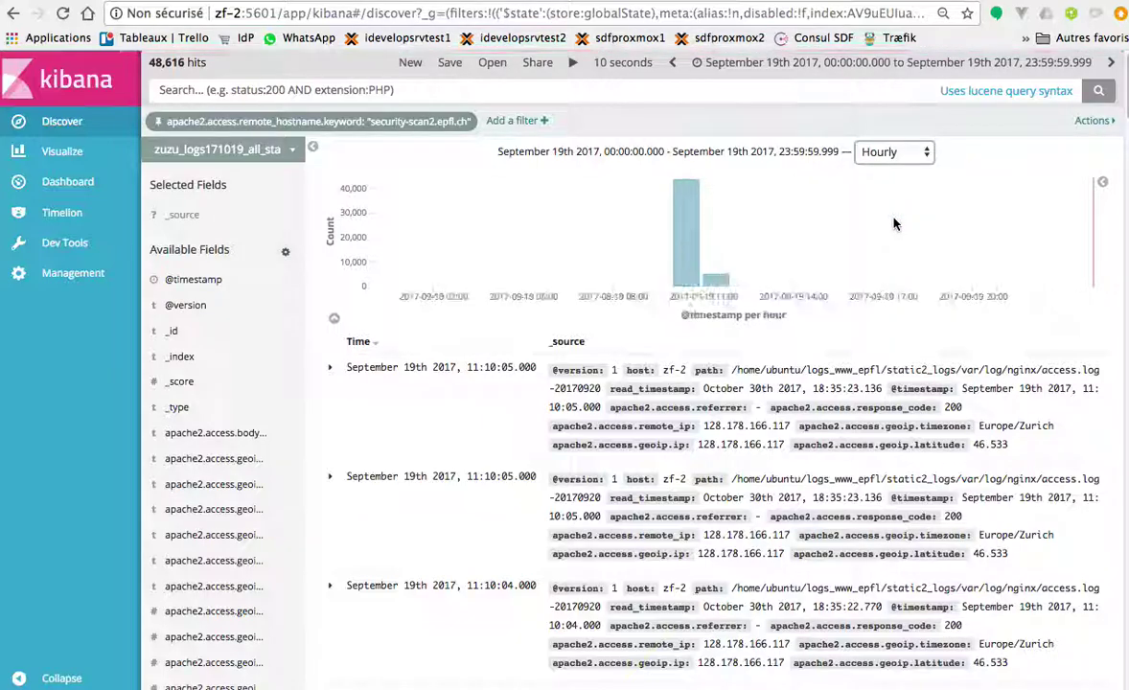
pyautogui.moveTo(683, 190)
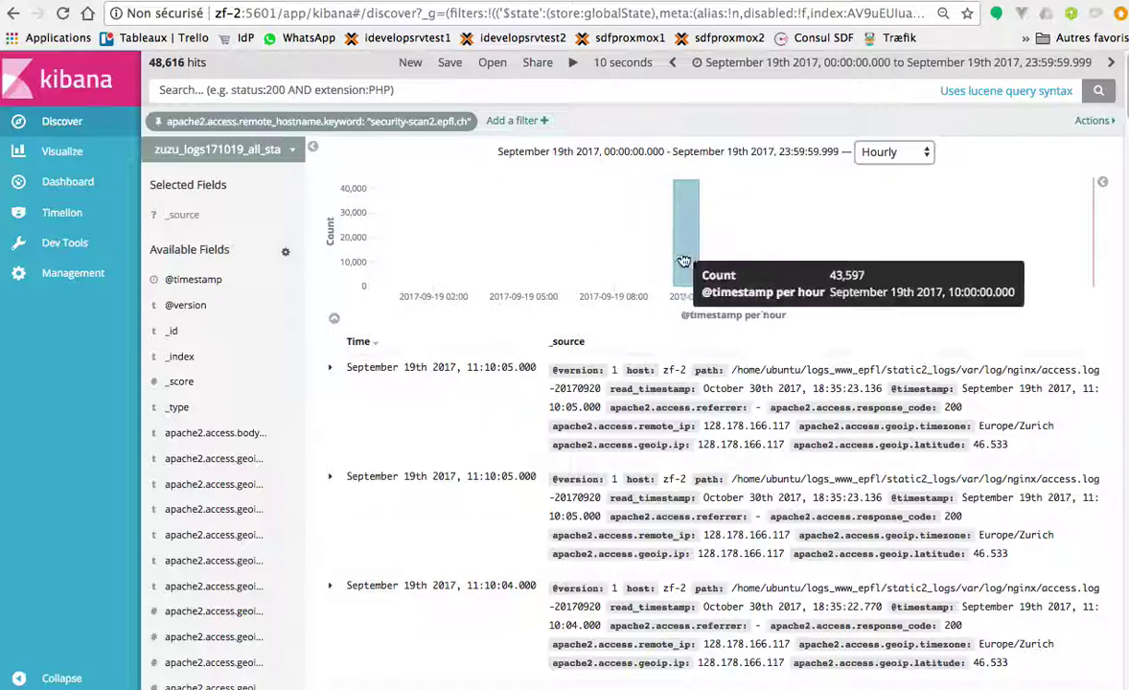
# Change the pie chart's split field to apache2.access.url.keyword for the pinned hostname and apply the changes.
pyautogui.click(60, 157)
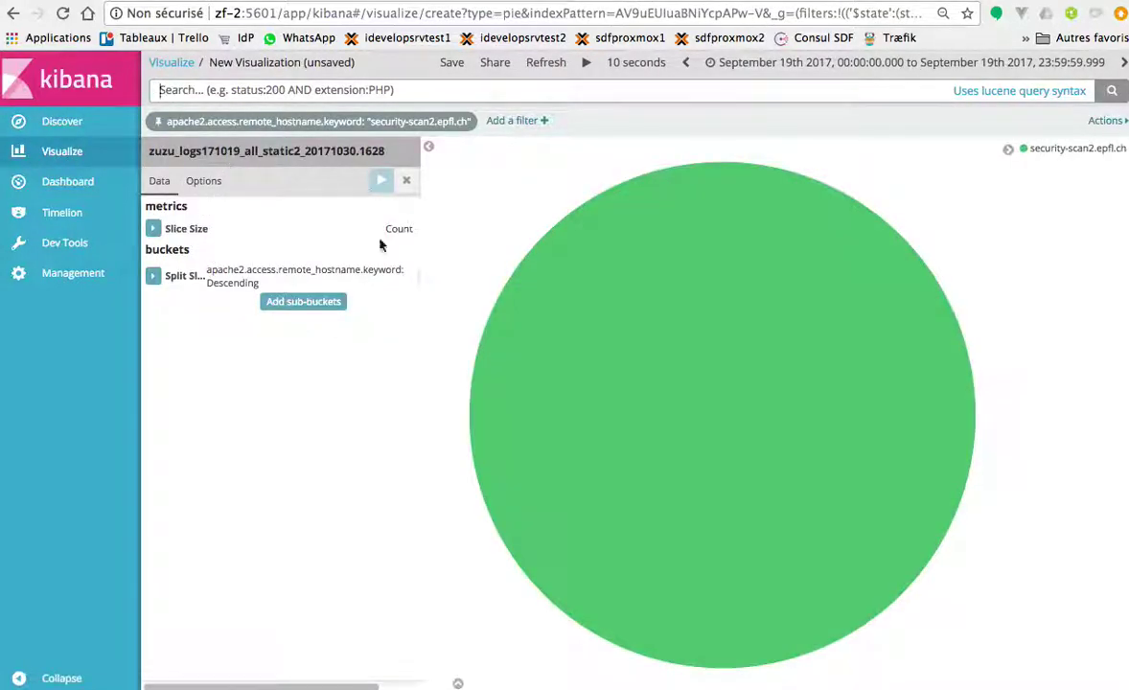
pyautogui.click(153, 278)
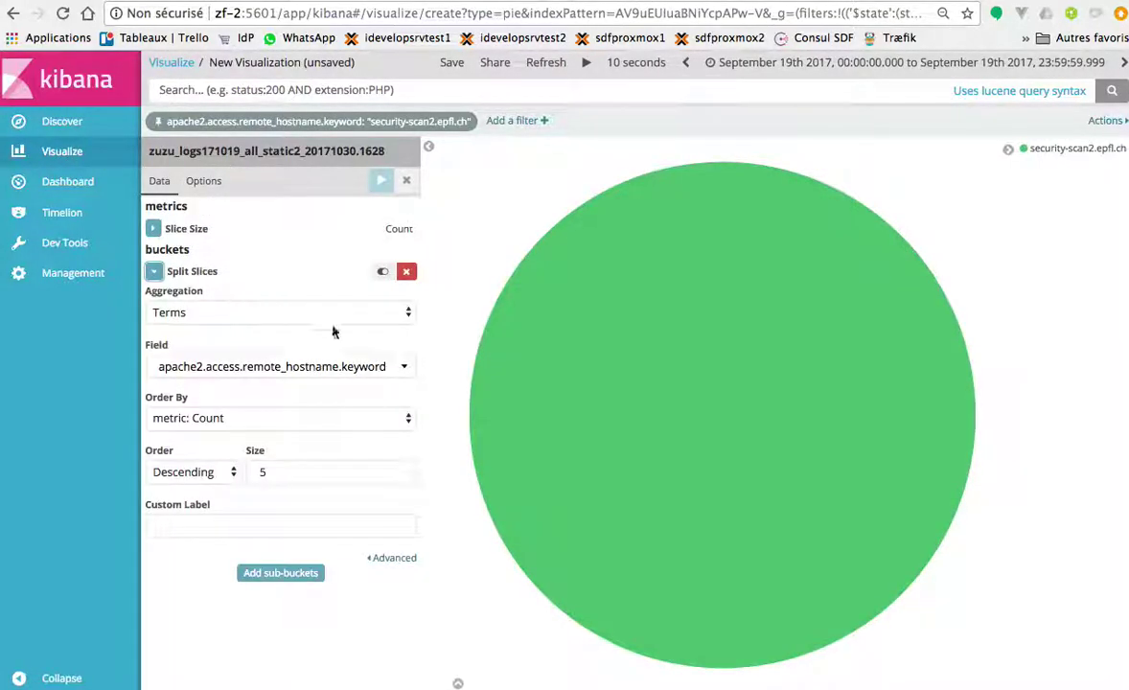
pyautogui.click(341, 375)
pyautogui.moveTo(412, 467); pyautogui.dragTo(413, 481)
pyautogui.click(295, 423)
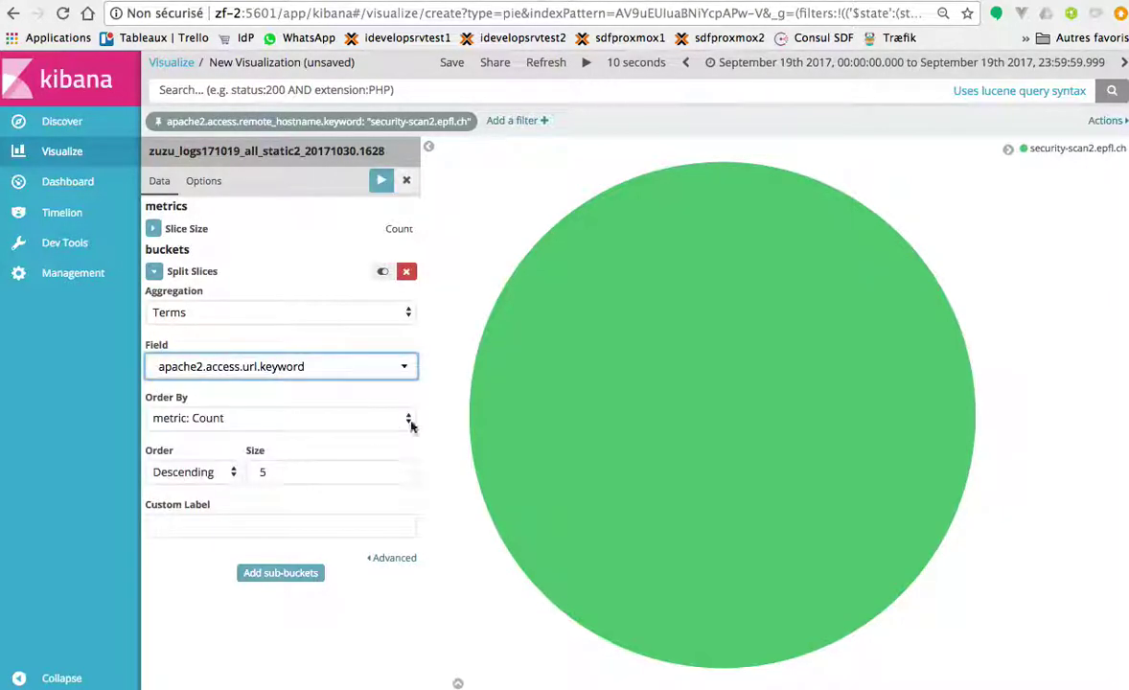
pyautogui.click(381, 182)
pyautogui.moveTo(792, 471)
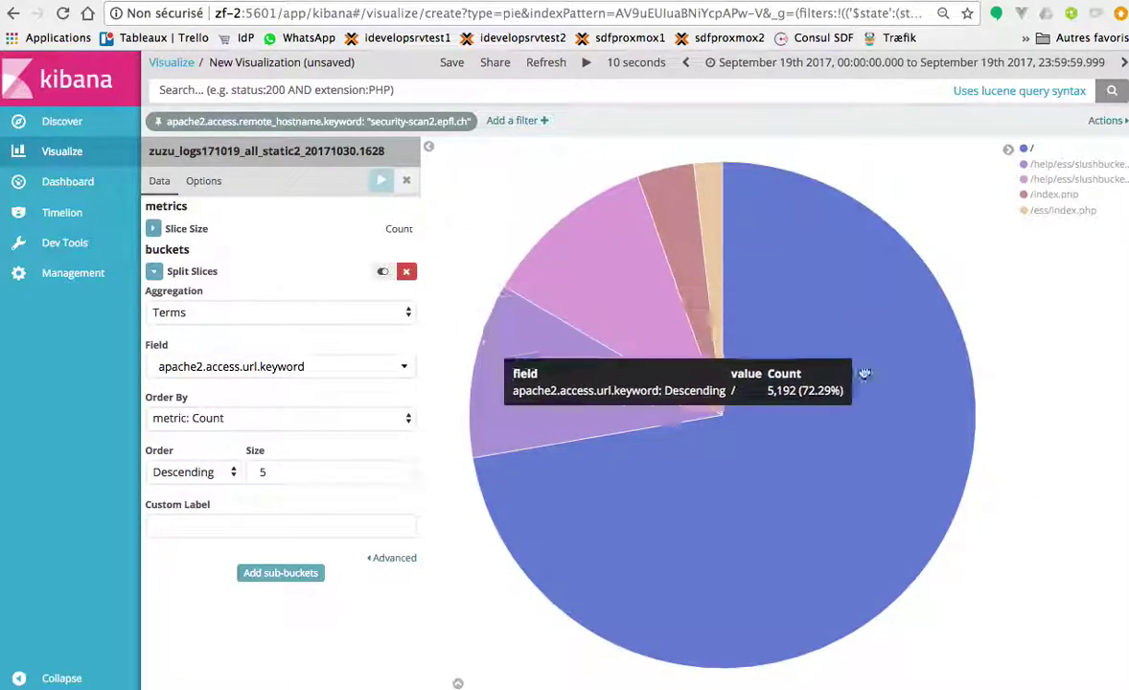
pyautogui.moveTo(744, 353)
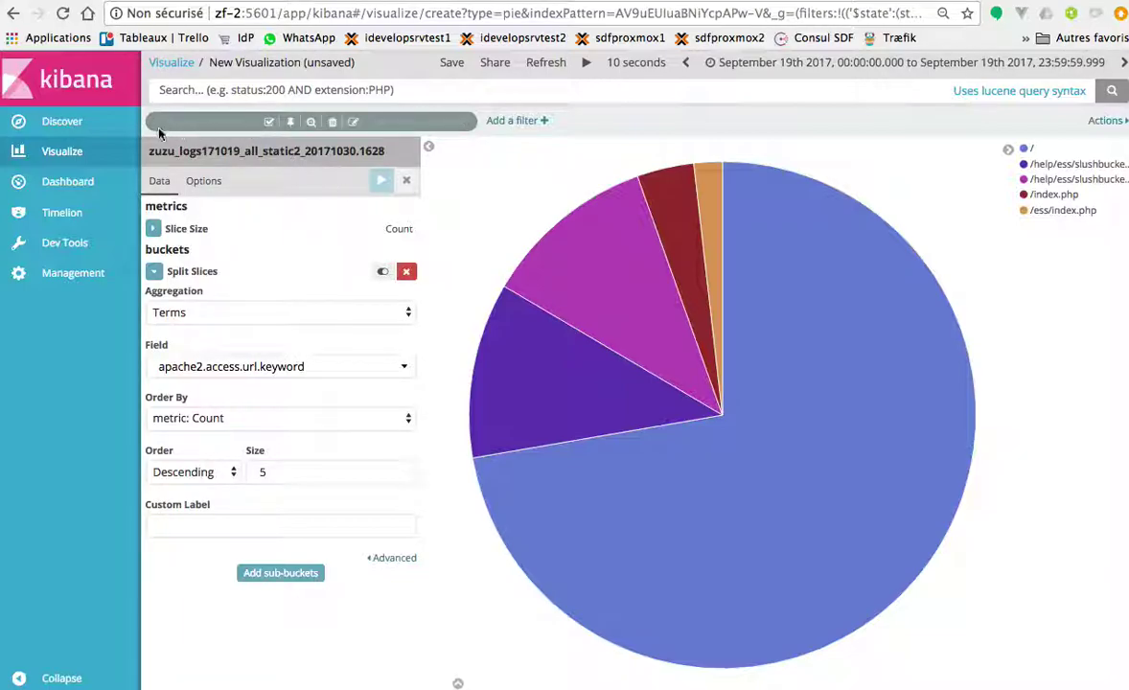
# Set the dashboard's time range to Last 1 year and remove the pinned security-scan2.epfl.ch hostname filter.
pyautogui.click(59, 154)
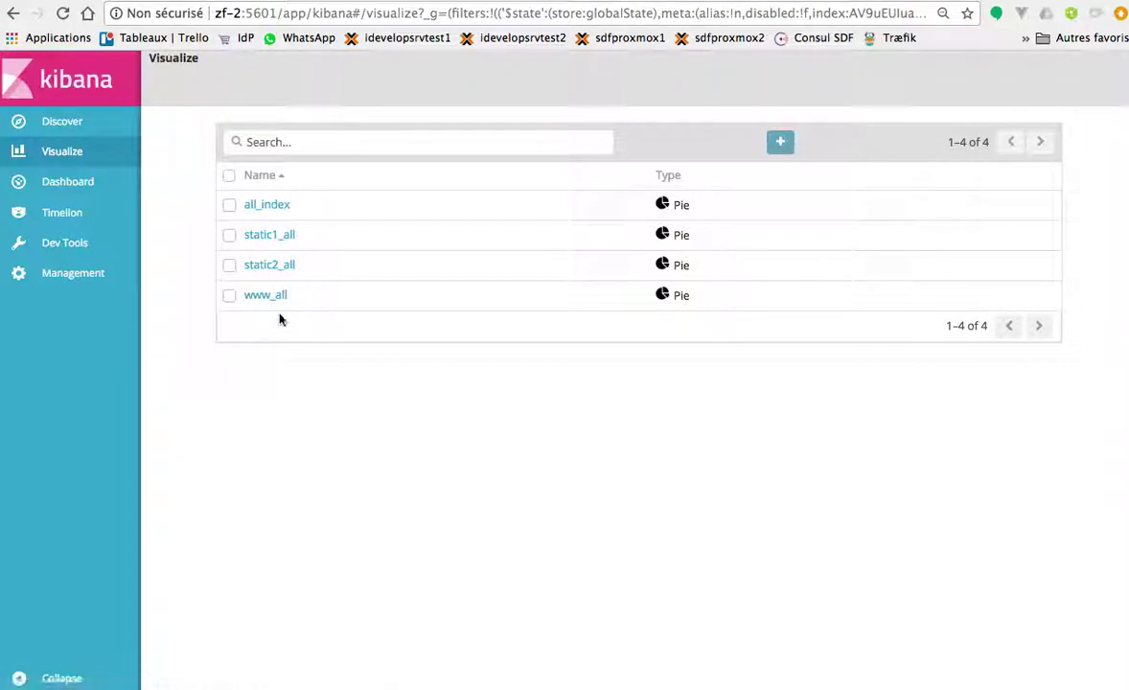
pyautogui.click(60, 186)
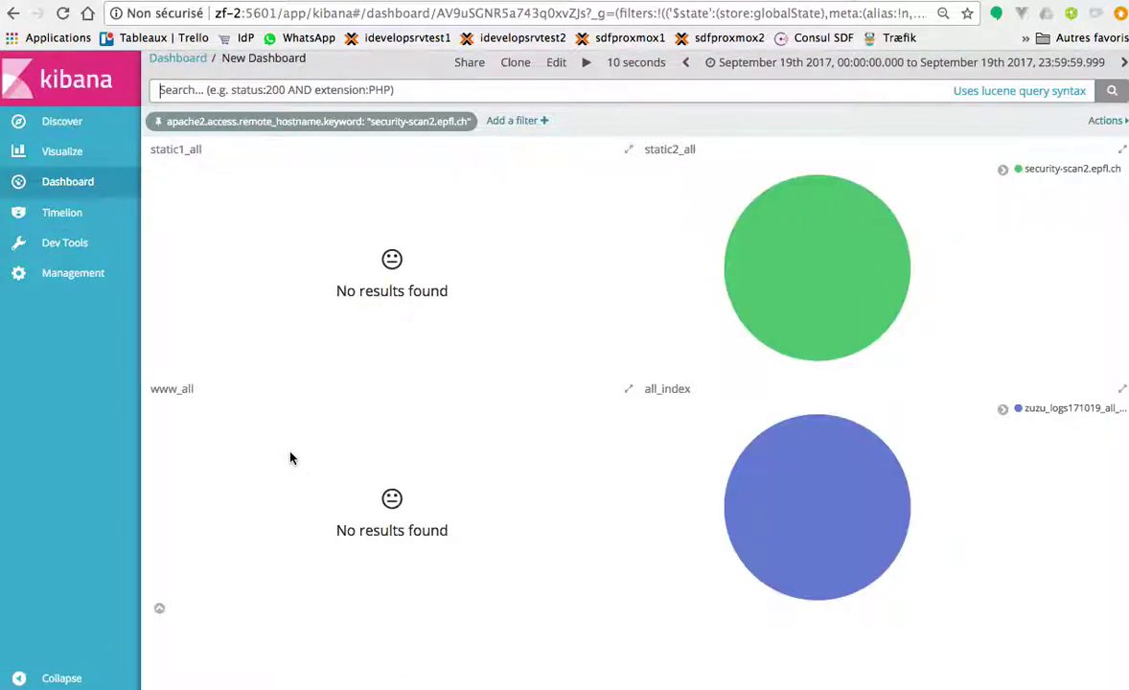
pyautogui.click(887, 65)
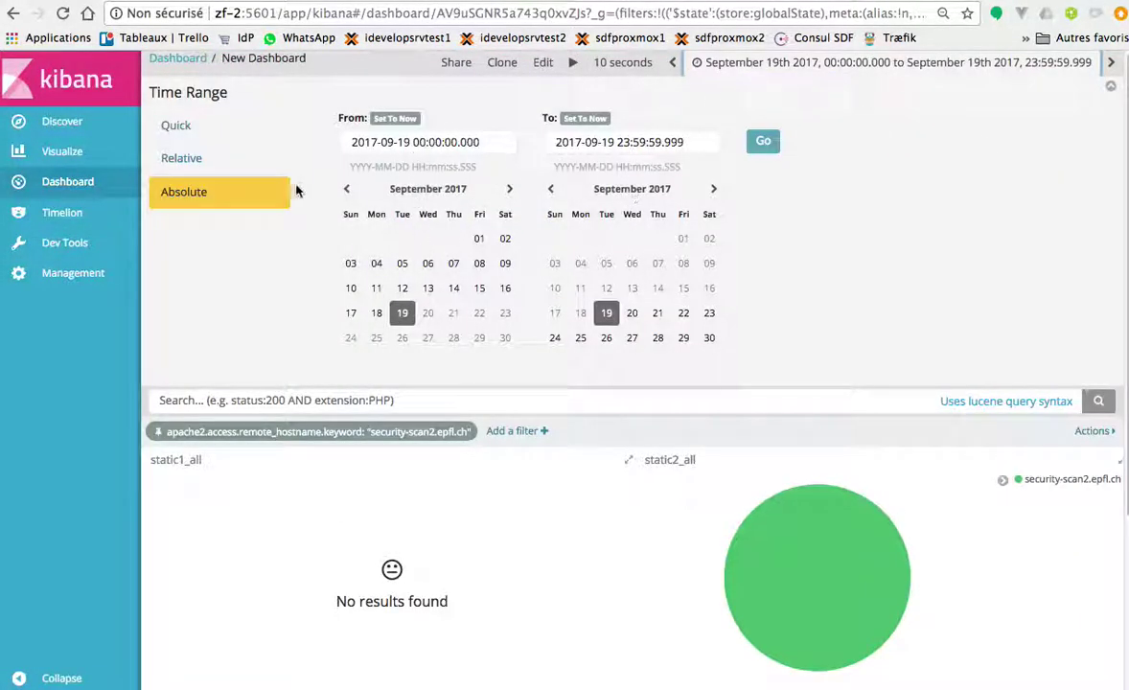
pyautogui.click(178, 128)
pyautogui.click(720, 182)
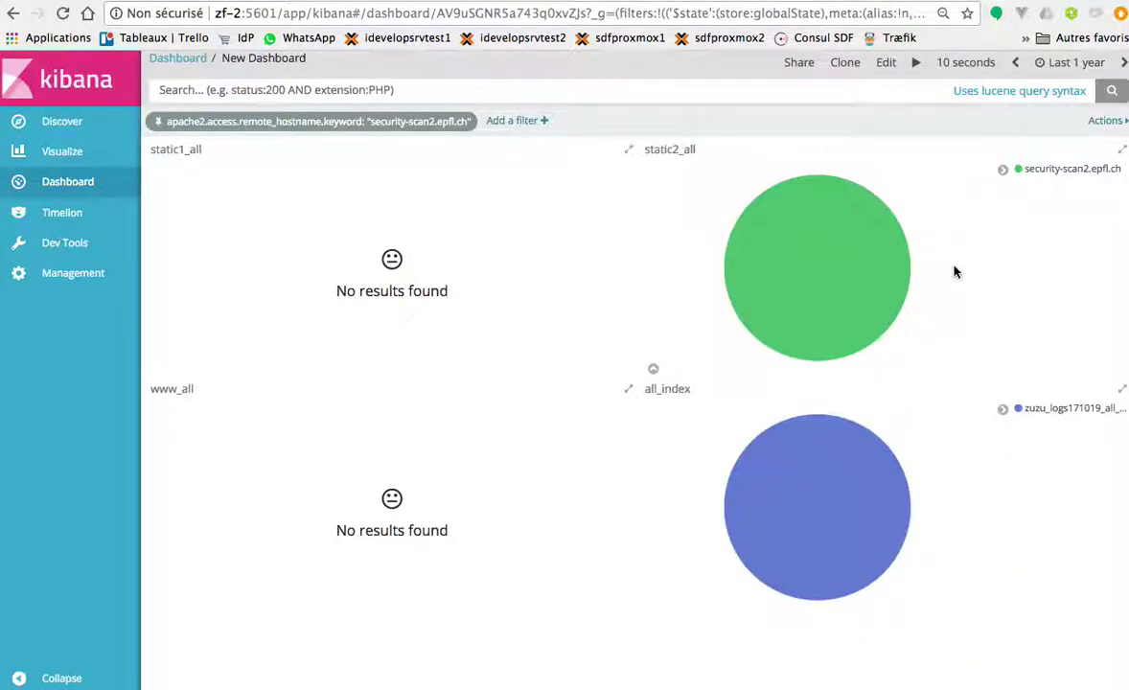
pyautogui.click(331, 125)
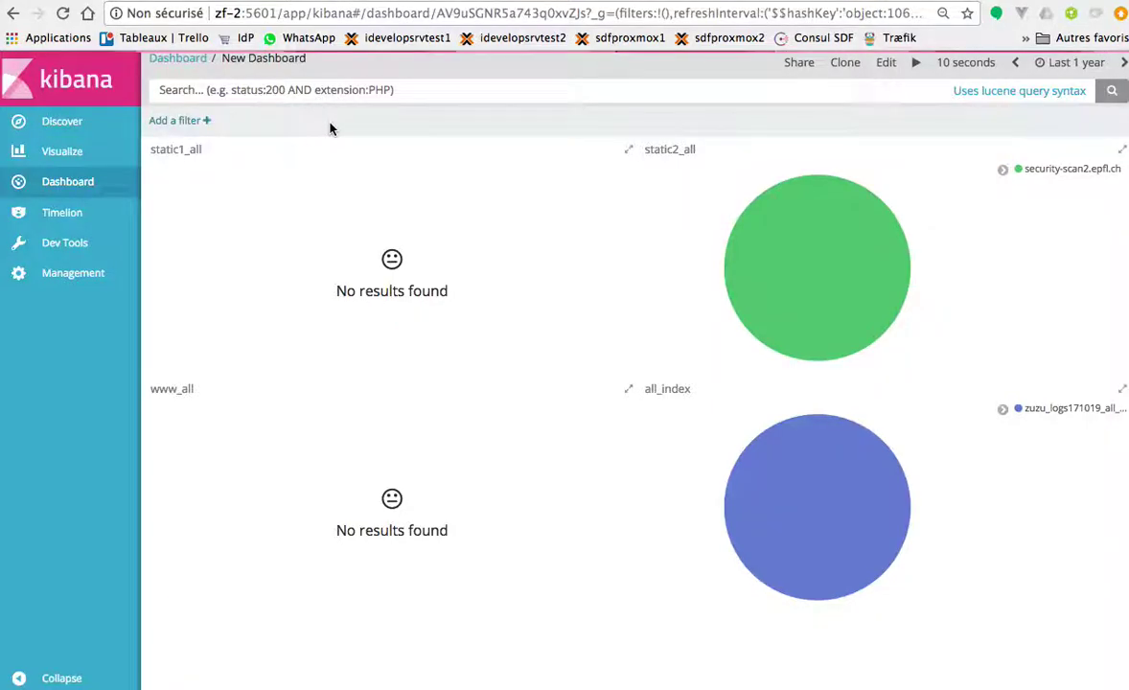